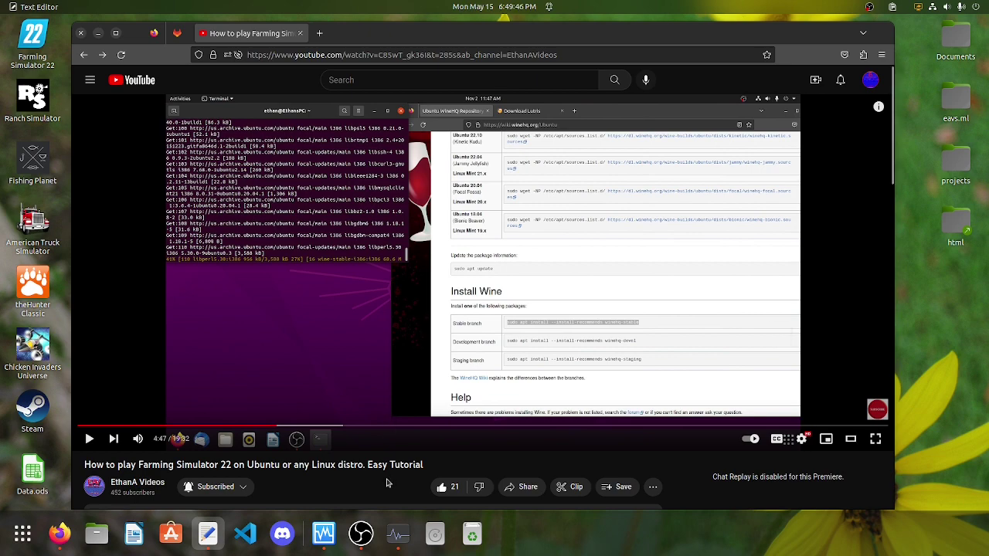
- Open the Files manager at the home folder and move its window to the centre
{"action": "scroll", "coordinate": [378, 485], "scroll_direction": "down", "scroll_amount": 4}
{"action": "scroll", "coordinate": [372, 487], "scroll_direction": "up", "scroll_amount": 4}
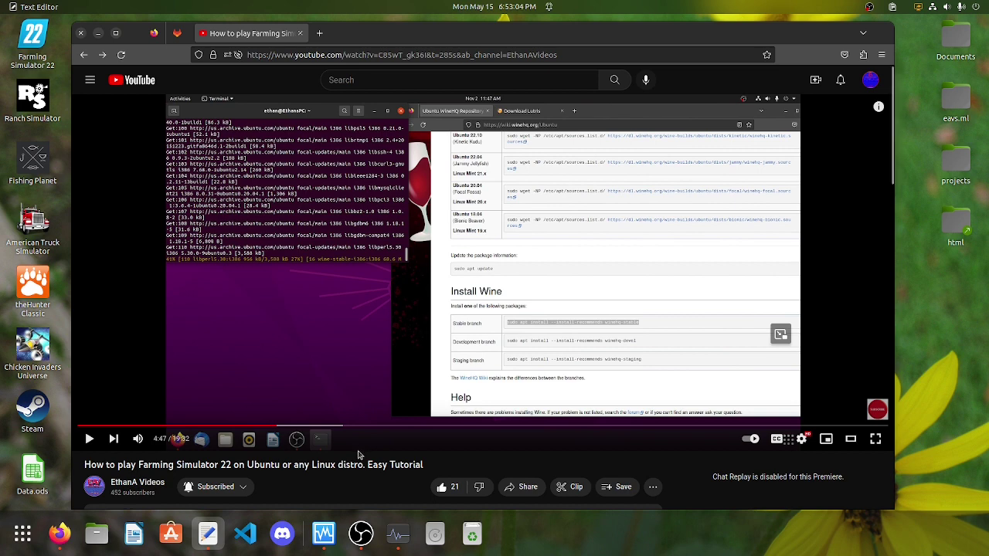
{"action": "key", "text": "super+e"}
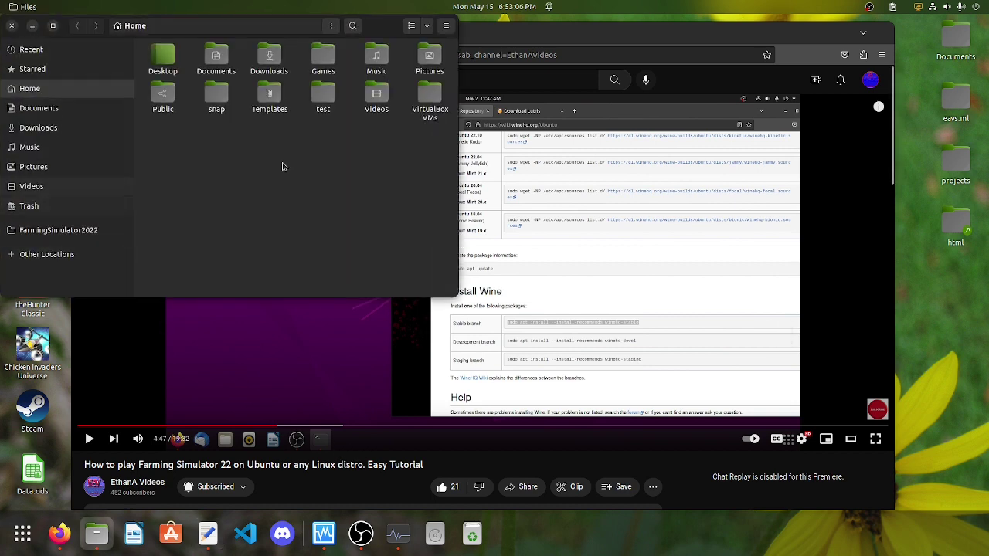
{"action": "left_click_drag", "start_coordinate": [392, 31], "coordinate": [634, 72]}
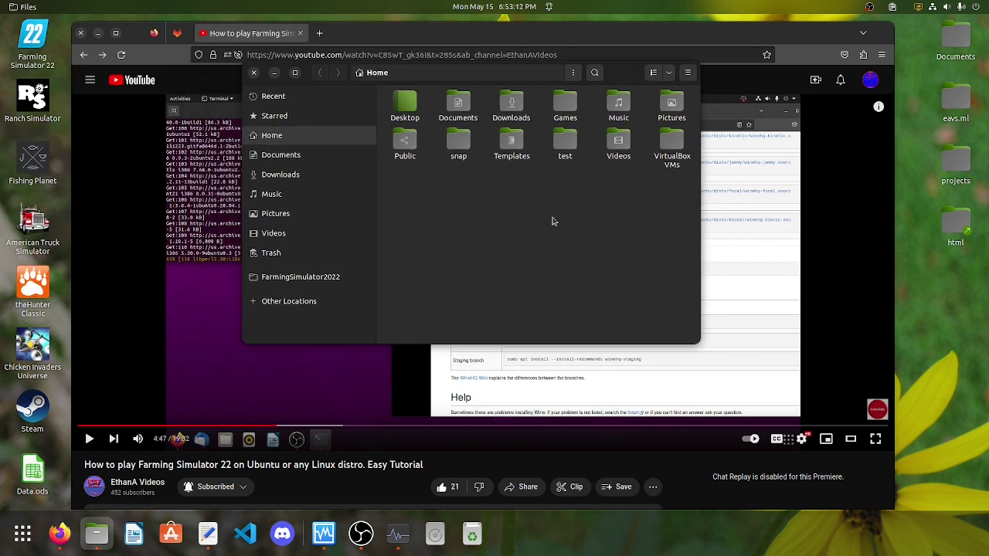
- Open the Games folder and select the farming-simulator-22 folder
{"action": "double_click", "coordinate": [558, 108]}
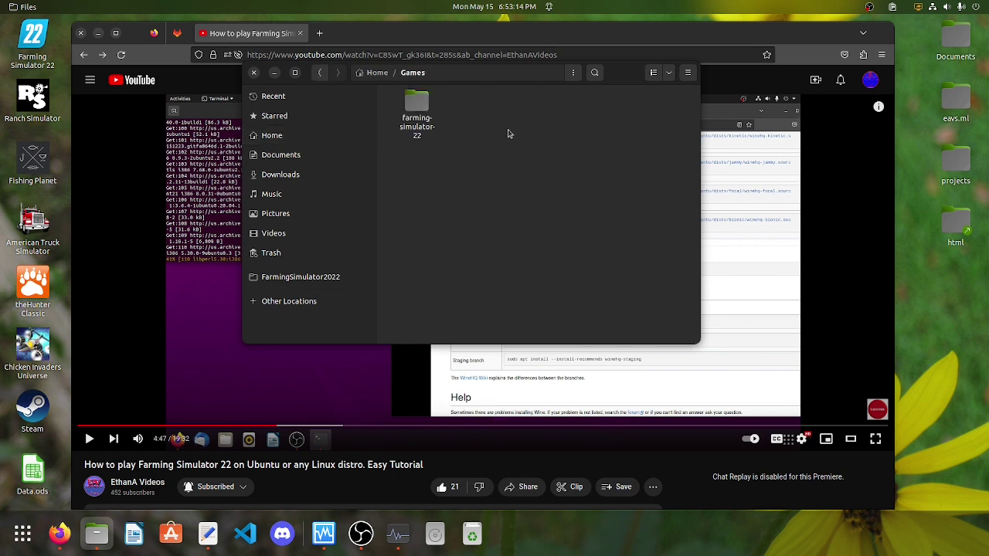
{"action": "key", "text": "alt+Left"}
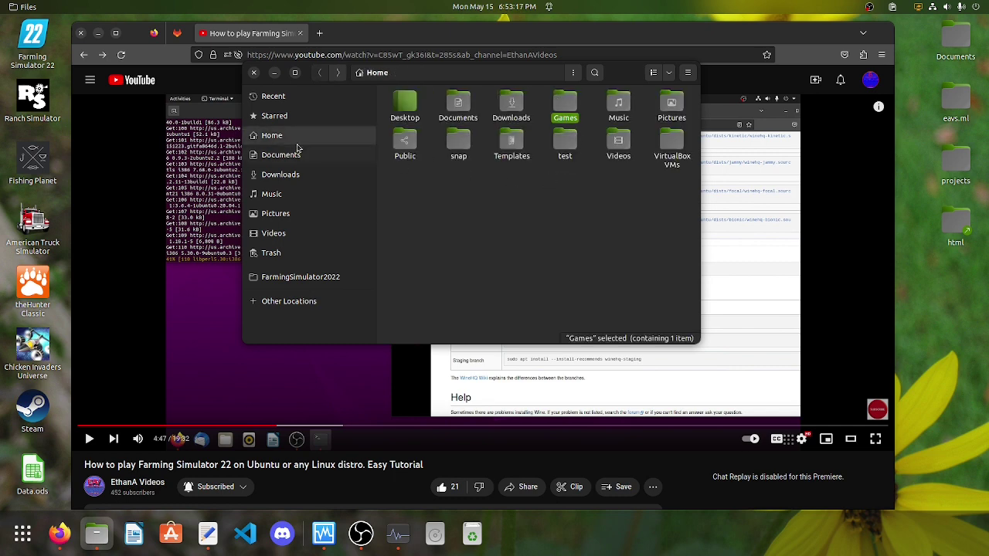
{"action": "double_click", "coordinate": [564, 108]}
{"action": "left_click", "coordinate": [418, 112]}
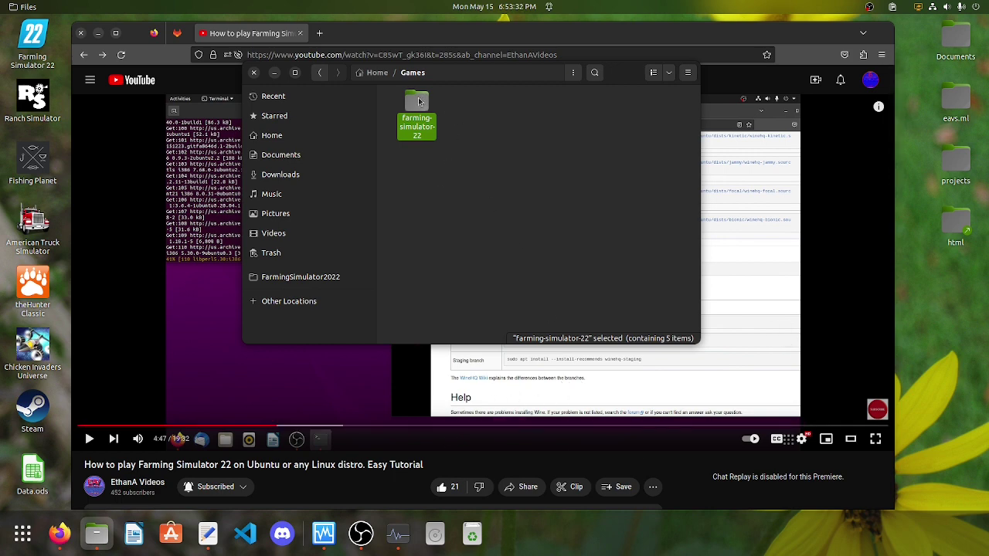
- Browse farming-simulator-22 into drive_c/Program Files (x86)/Farming Simulator 2022
{"action": "double_click", "coordinate": [418, 102]}
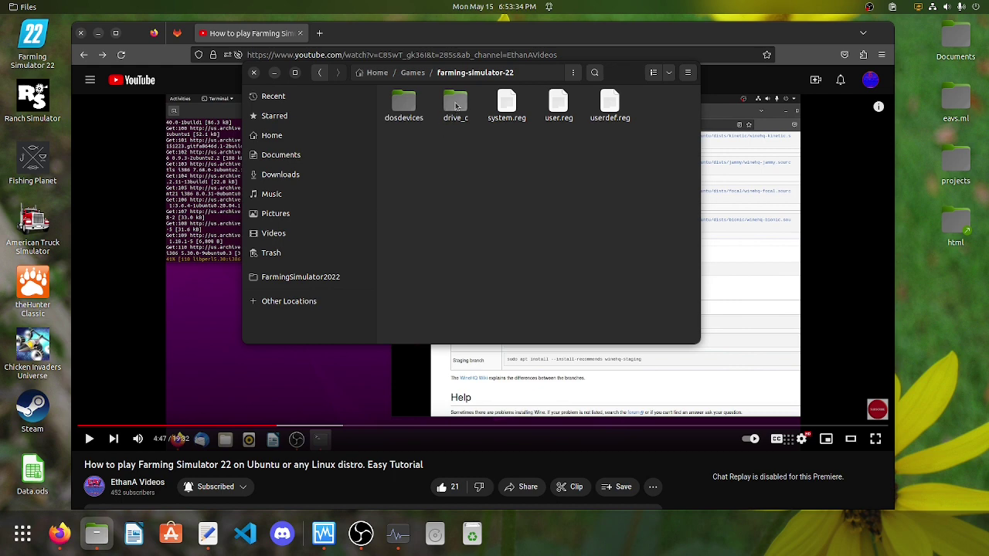
{"action": "double_click", "coordinate": [456, 105]}
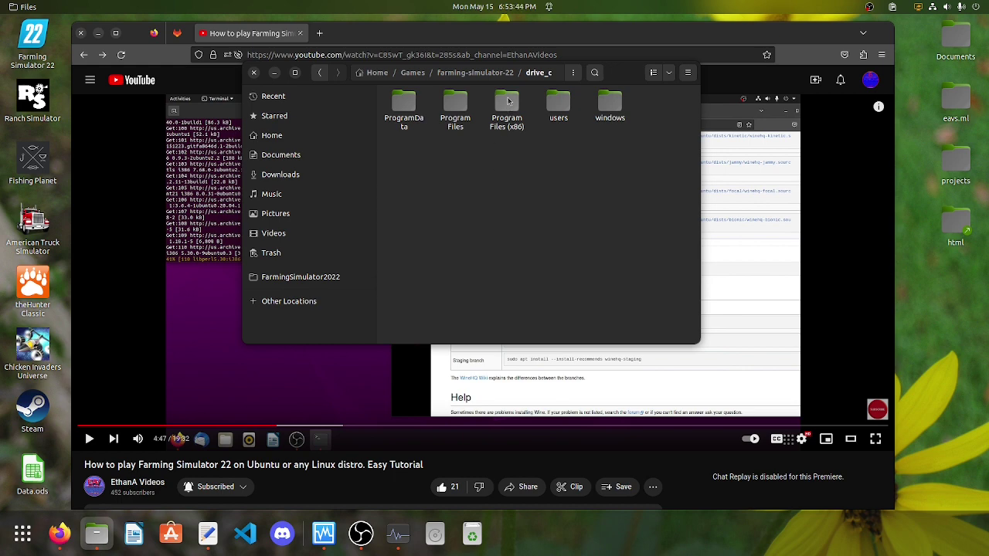
{"action": "double_click", "coordinate": [507, 100]}
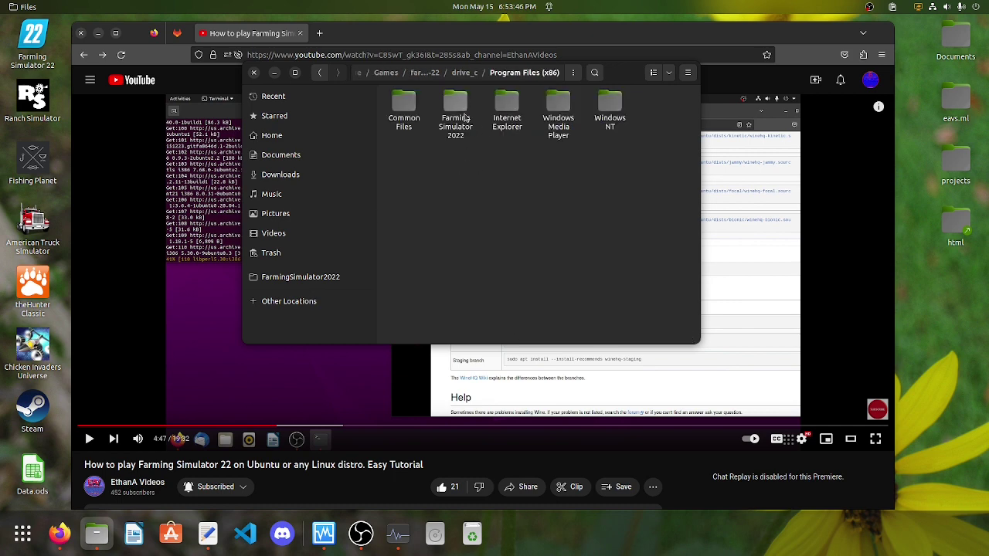
{"action": "double_click", "coordinate": [463, 115]}
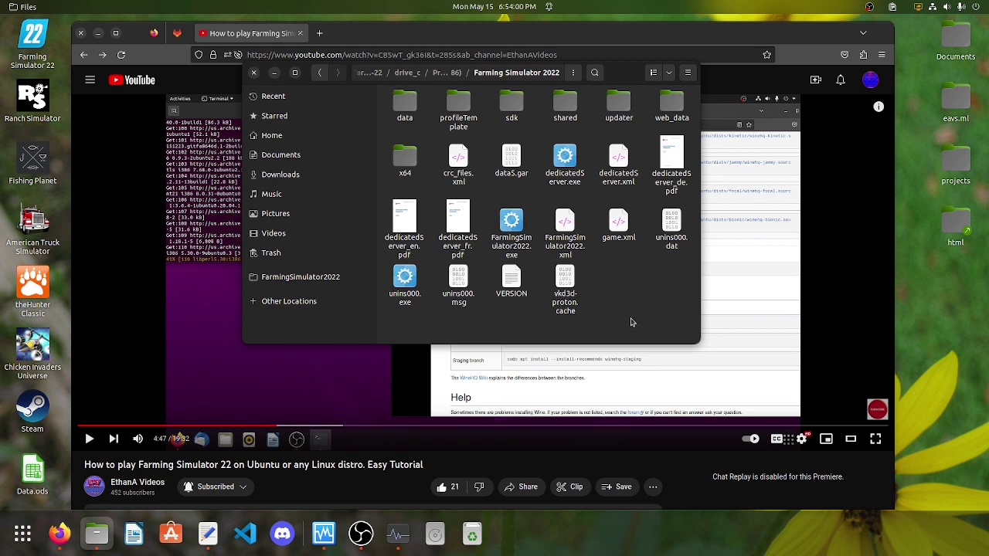
- Return to drive_c and open users, then the user's profile folder
{"action": "key", "text": "alt+Up"}
{"action": "key", "text": "alt+Up"}
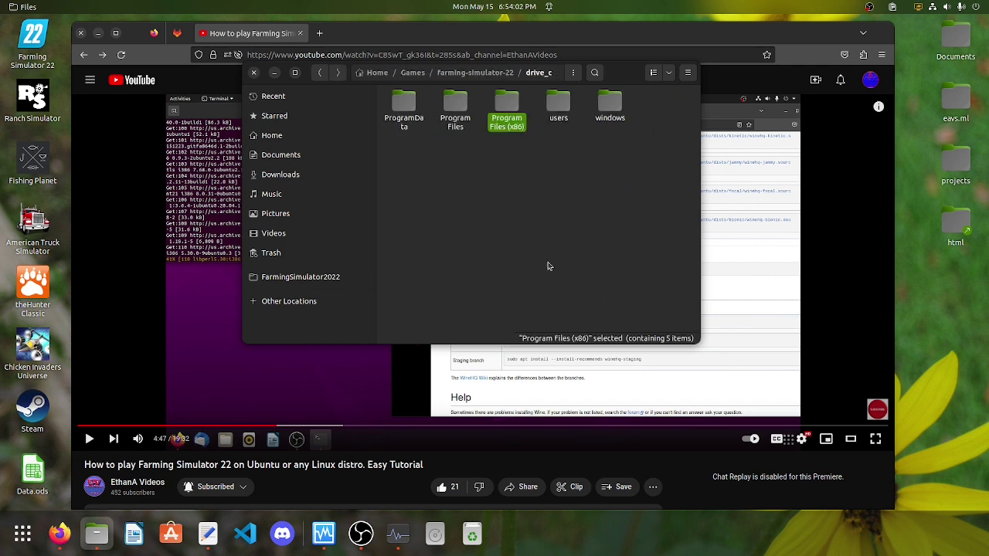
{"action": "double_click", "coordinate": [559, 103]}
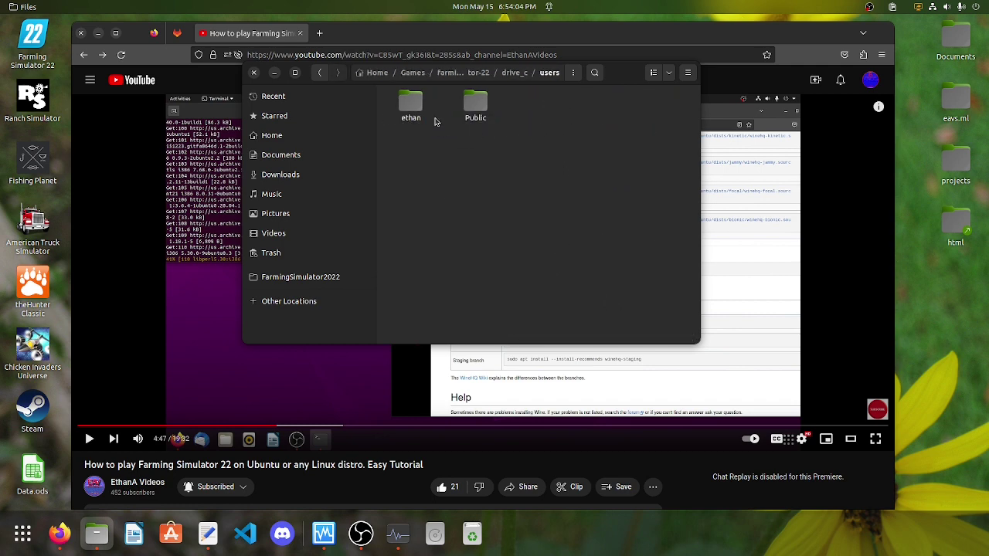
{"action": "double_click", "coordinate": [410, 104]}
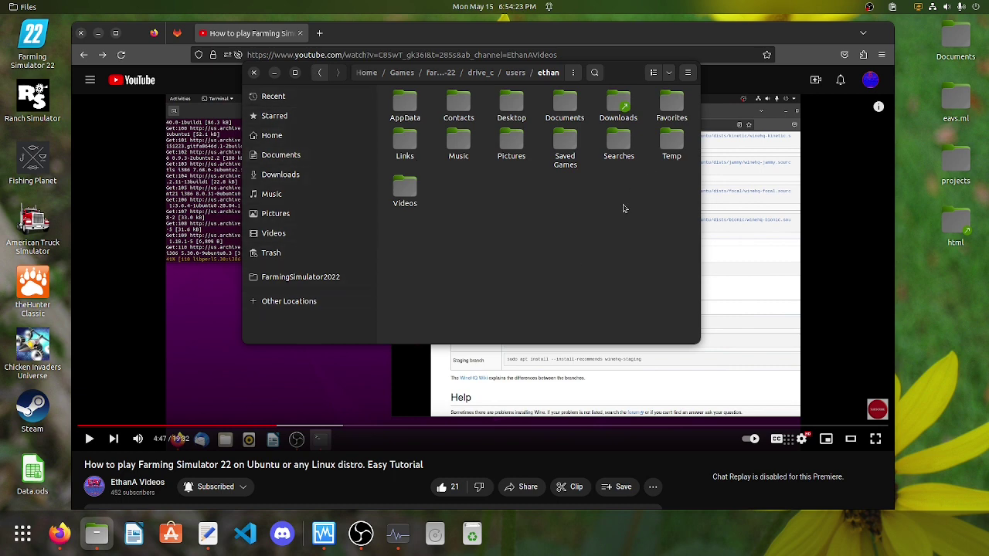
- Go through Documents and My Games into FarmingSimulator2022, showing mods, game.xml and log.txt
{"action": "double_click", "coordinate": [564, 109]}
{"action": "double_click", "coordinate": [410, 103]}
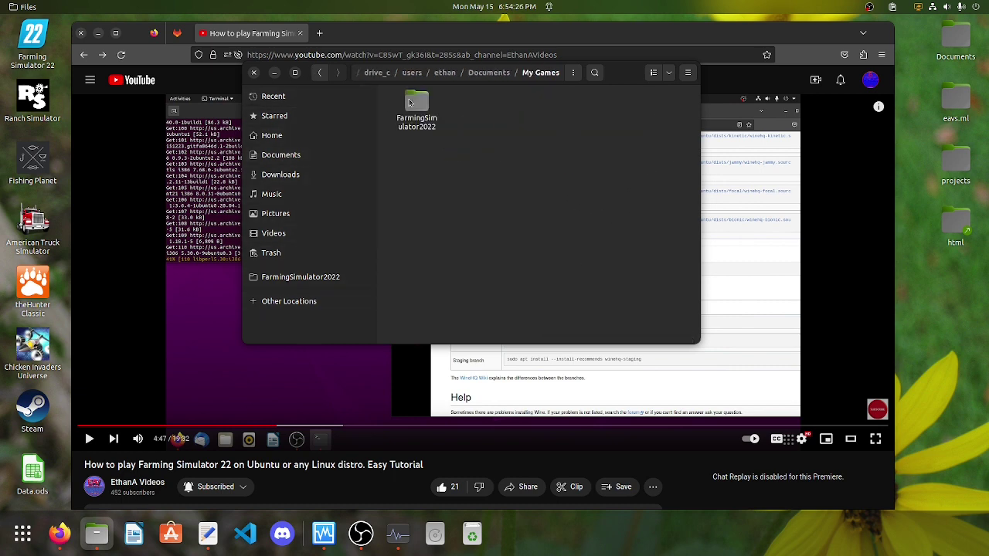
{"action": "double_click", "coordinate": [410, 102]}
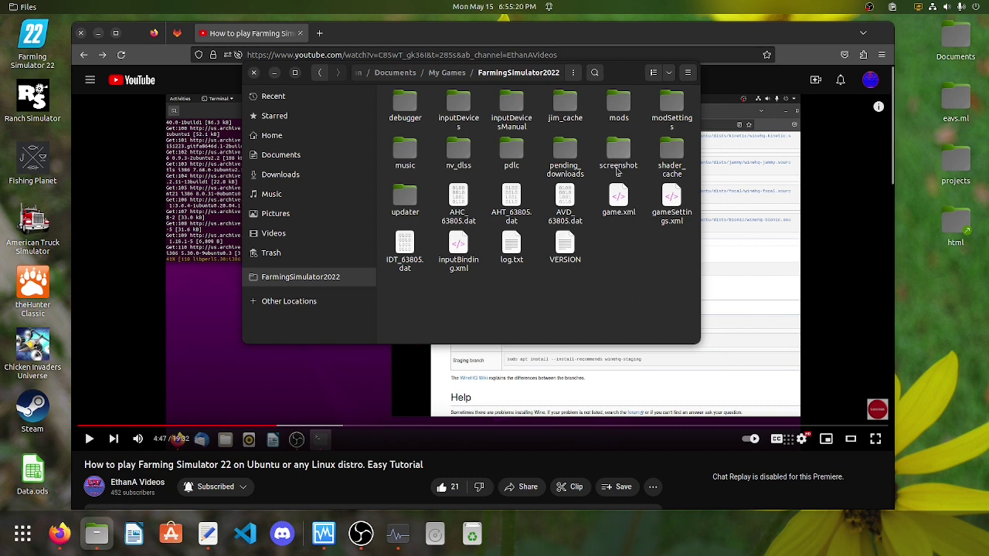
- Look inside the mods folder, return to FarmingSimulator2022, and close the Files window
{"action": "double_click", "coordinate": [620, 112]}
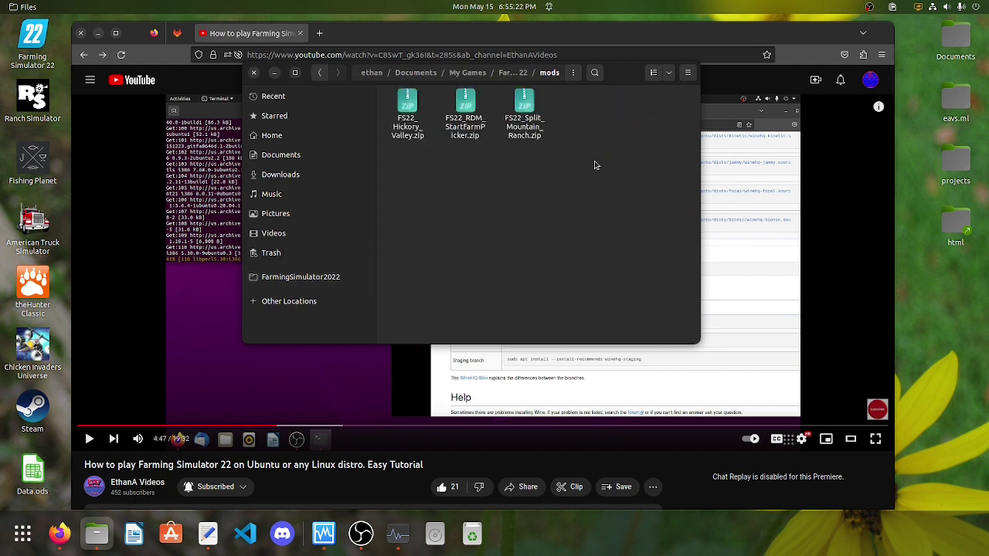
{"action": "key", "text": "alt+Left"}
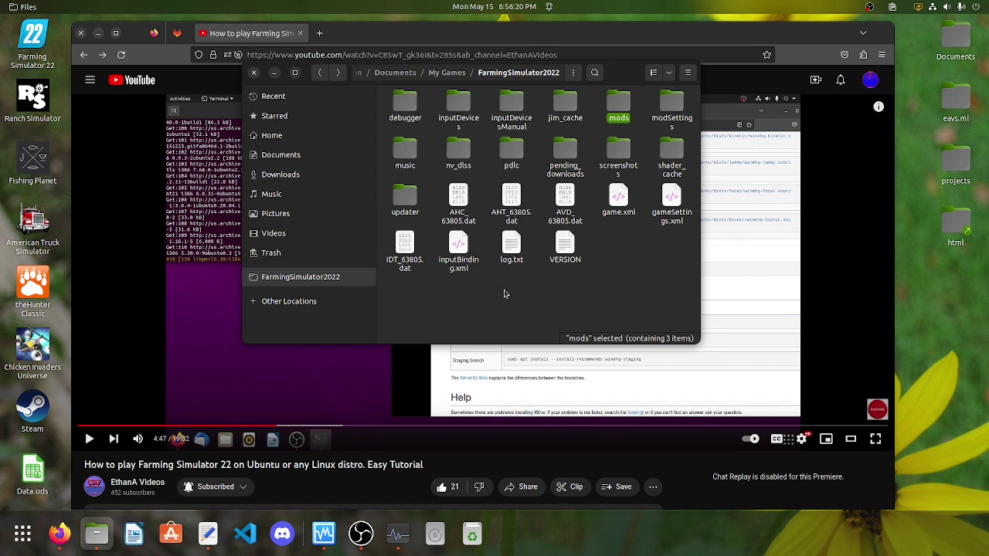
{"action": "left_click", "coordinate": [520, 291]}
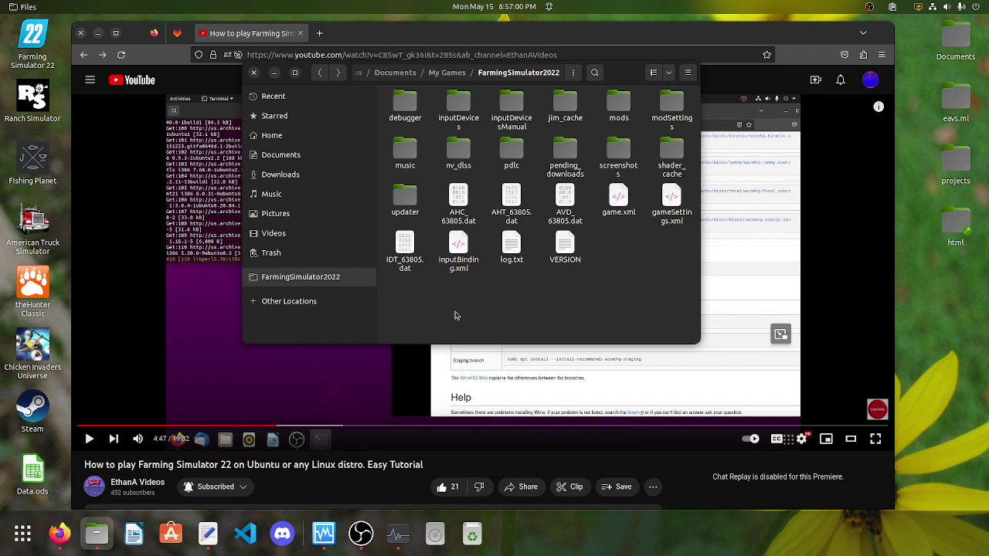
{"action": "left_click", "coordinate": [253, 72]}
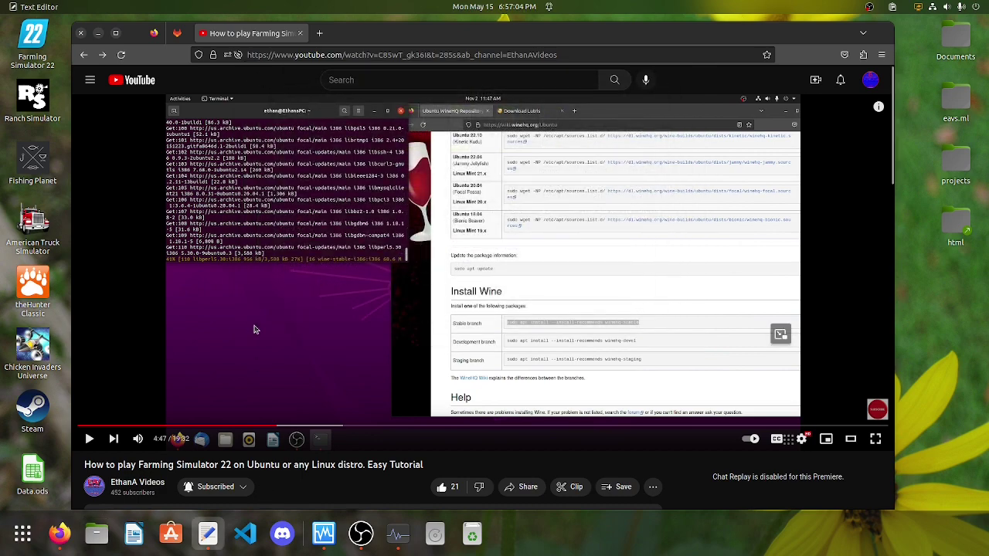
- Launch Lutris by searching 'lut' and move its window further right
{"action": "key", "text": "super"}
{"action": "type", "text": "lut"}
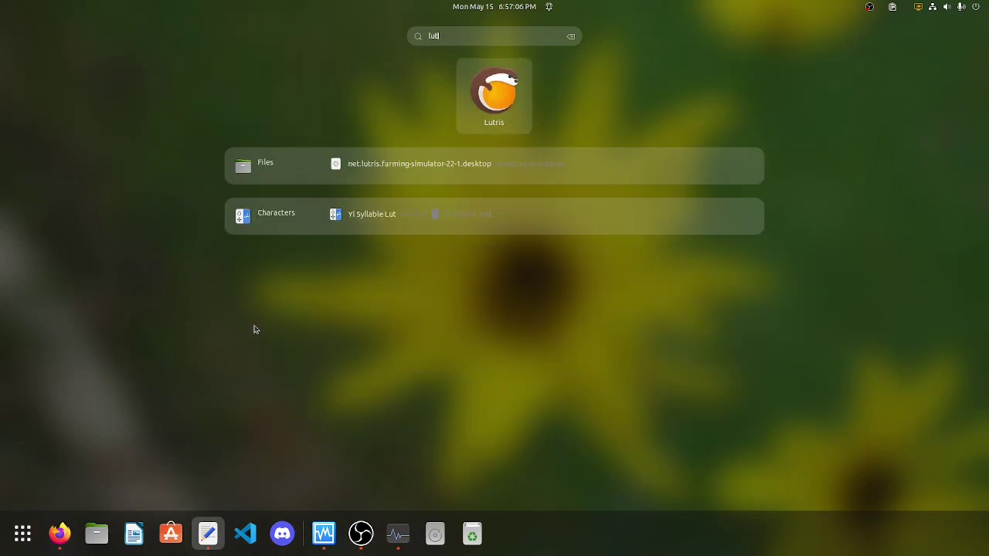
{"action": "left_click", "coordinate": [501, 90]}
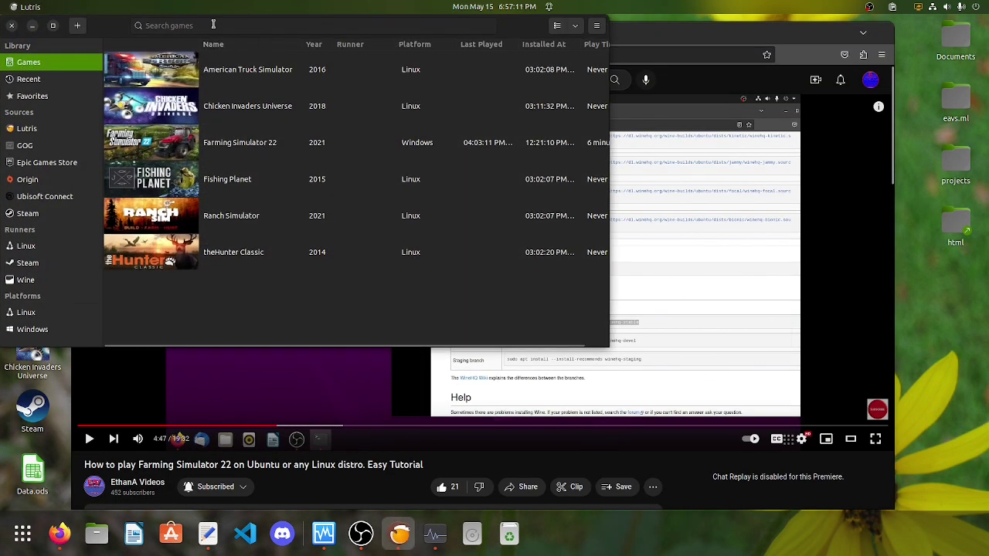
{"action": "left_click_drag", "start_coordinate": [112, 33], "coordinate": [420, 77]}
- Start a Windows-media install for a game named 'dhjkdhfj' using the setup file option
{"action": "left_click", "coordinate": [389, 68]}
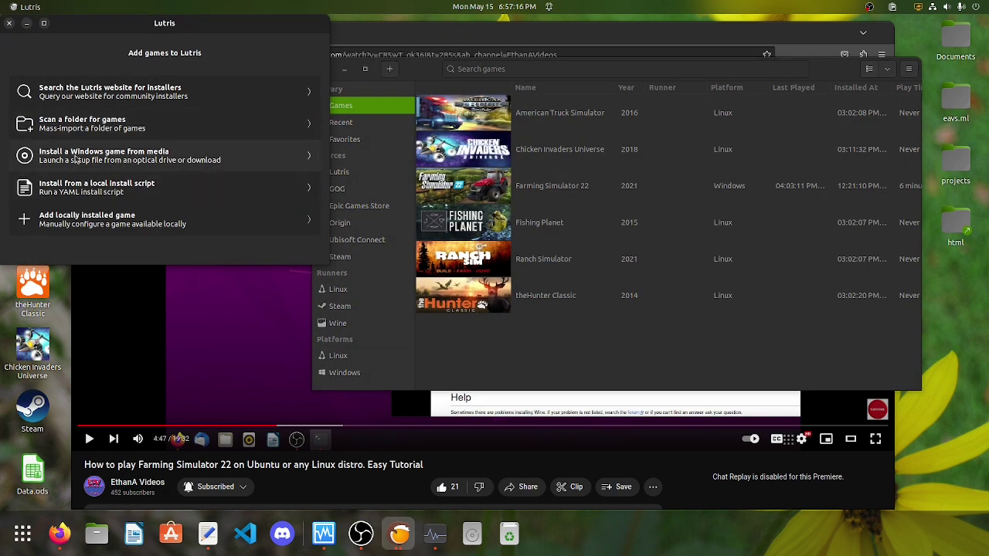
{"action": "left_click", "coordinate": [151, 158]}
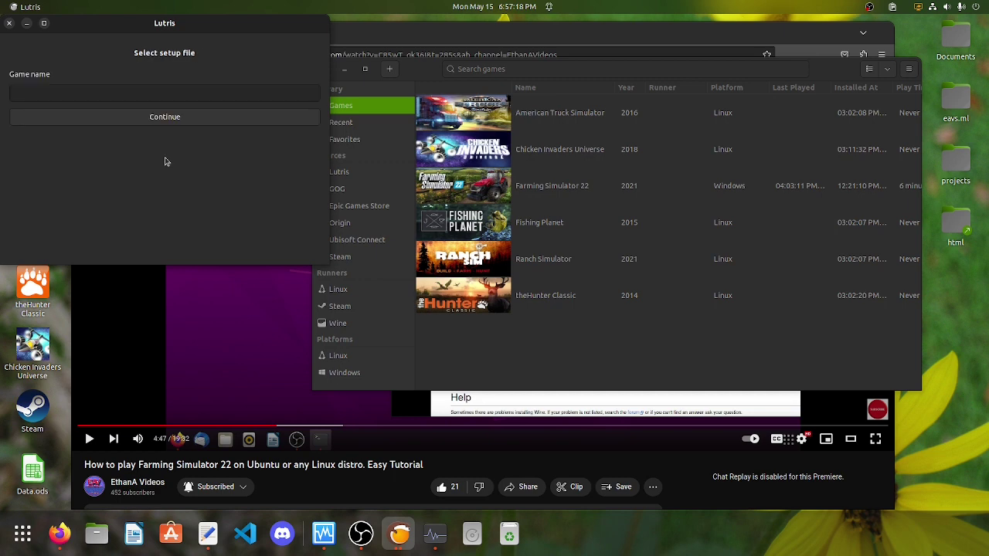
{"action": "left_click", "coordinate": [65, 96]}
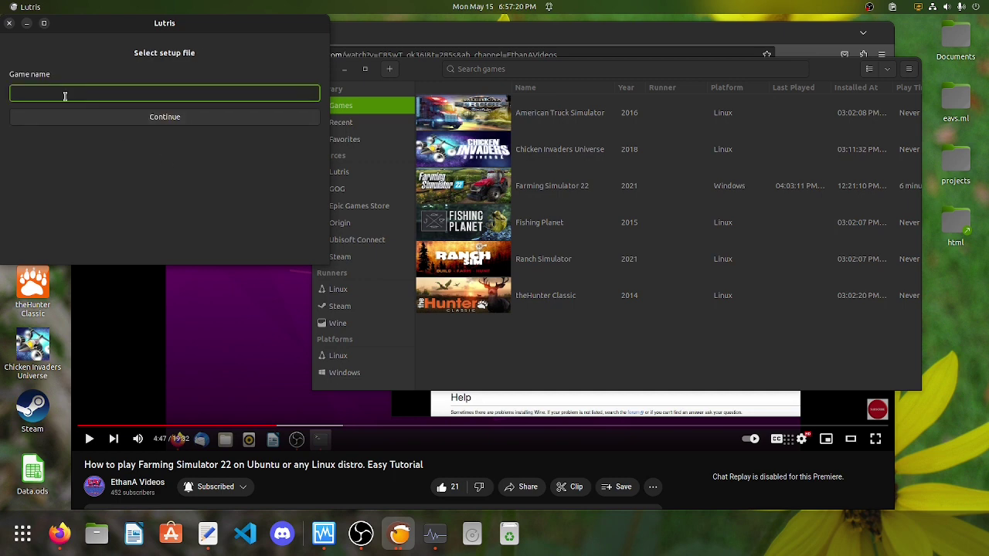
{"action": "type", "text": "dhjkdhfj"}
{"action": "left_click", "coordinate": [176, 119]}
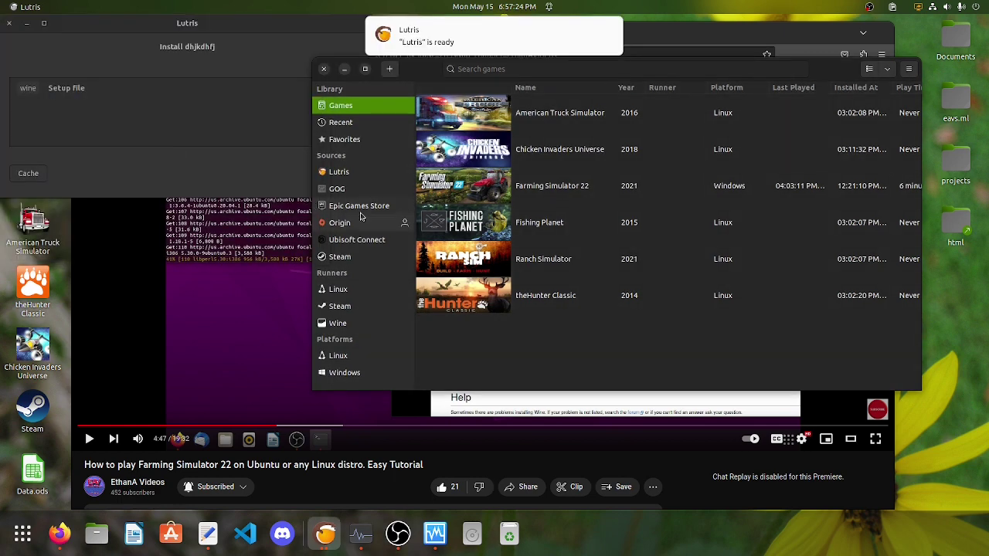
{"action": "left_click", "coordinate": [337, 93]}
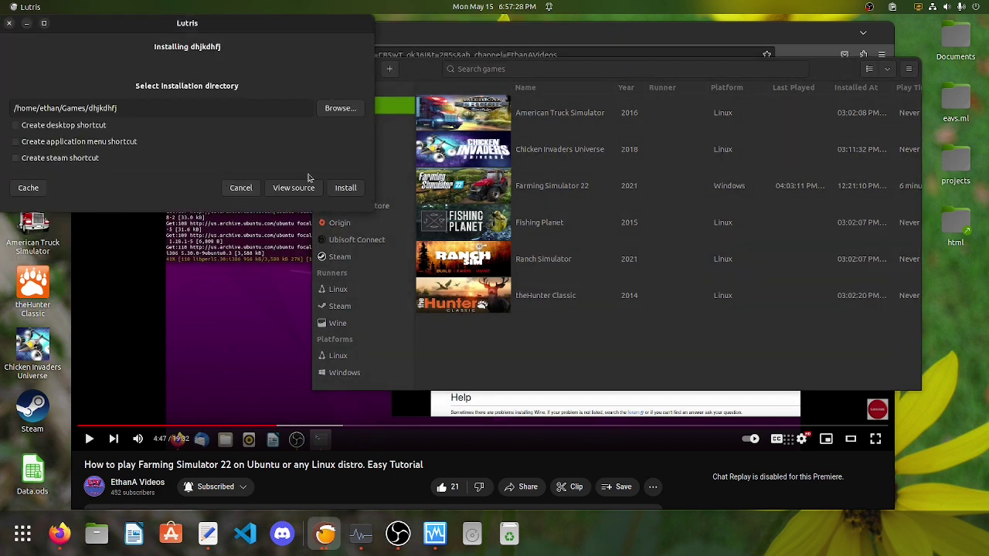
{"action": "left_click", "coordinate": [346, 188]}
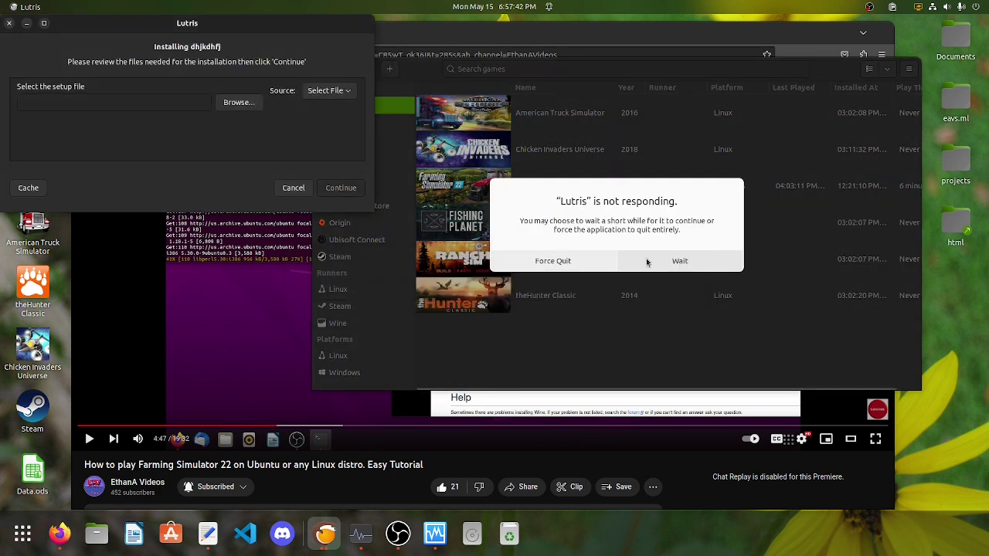
- Keep unresponsive Lutris waiting, dismiss the setup file chooser, and confirm cancelling the installation
{"action": "left_click", "coordinate": [652, 263]}
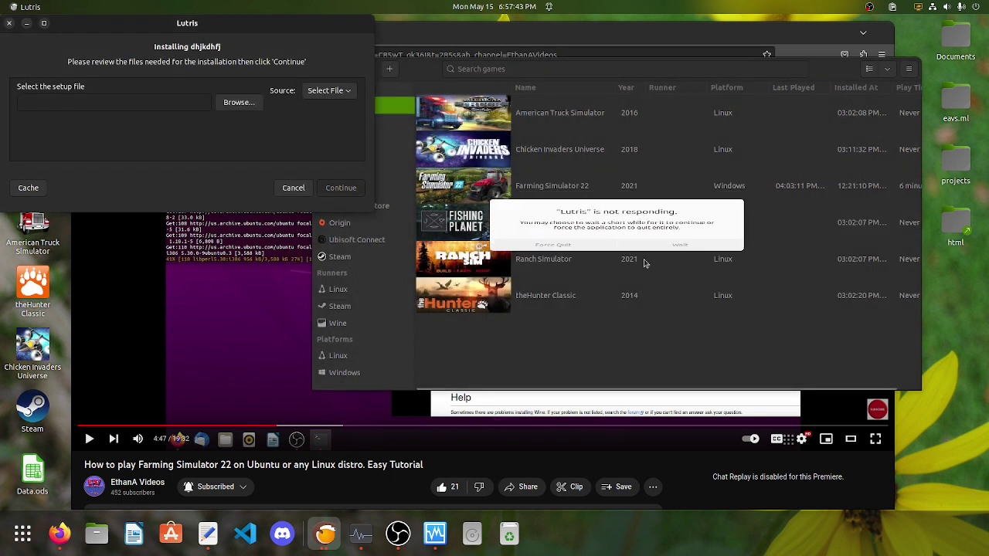
{"action": "left_click", "coordinate": [239, 102]}
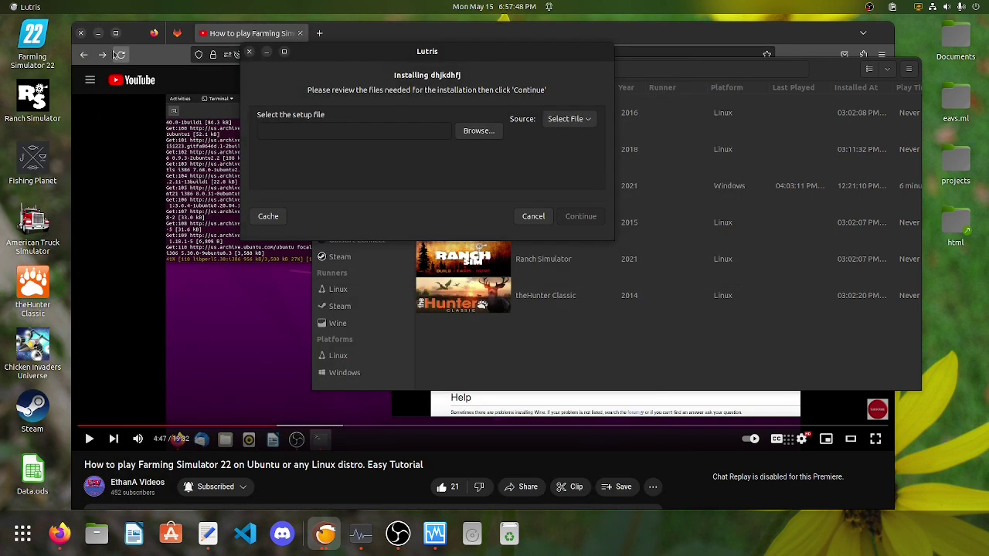
{"action": "left_click", "coordinate": [140, 27]}
{"action": "left_click", "coordinate": [532, 216]}
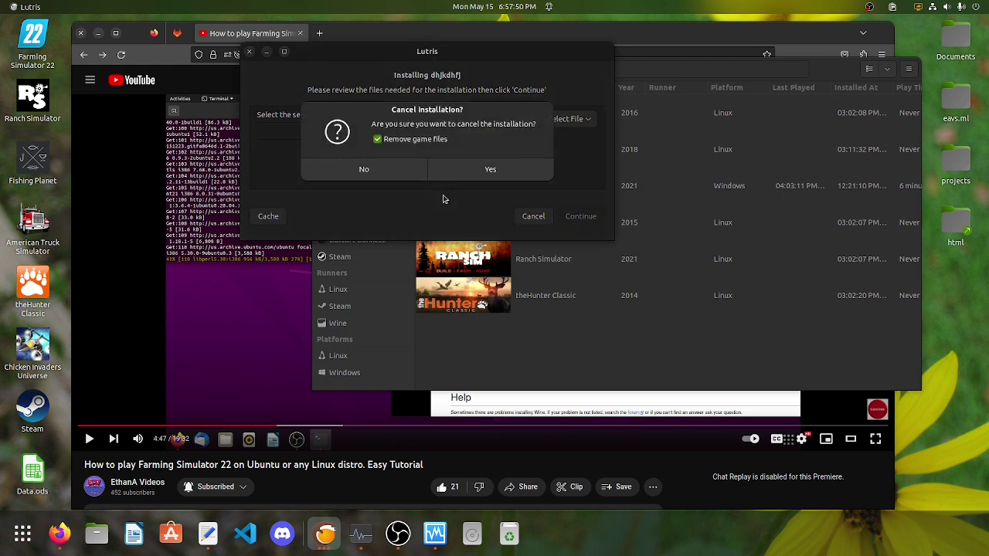
{"action": "left_click", "coordinate": [482, 172]}
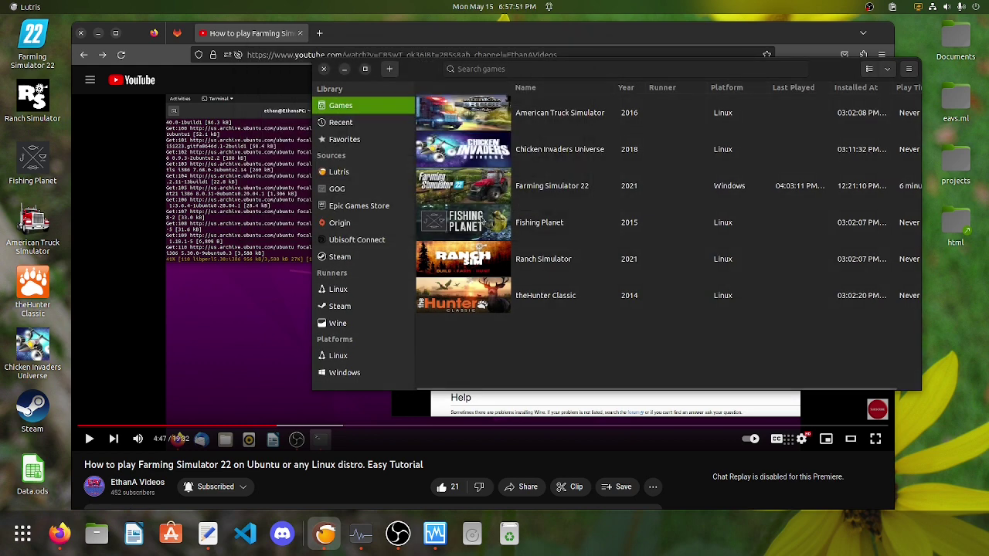
- Try 'Scan a folder for games', back out, and reopen the 'Add games to Lutris' options
{"action": "left_click", "coordinate": [389, 71]}
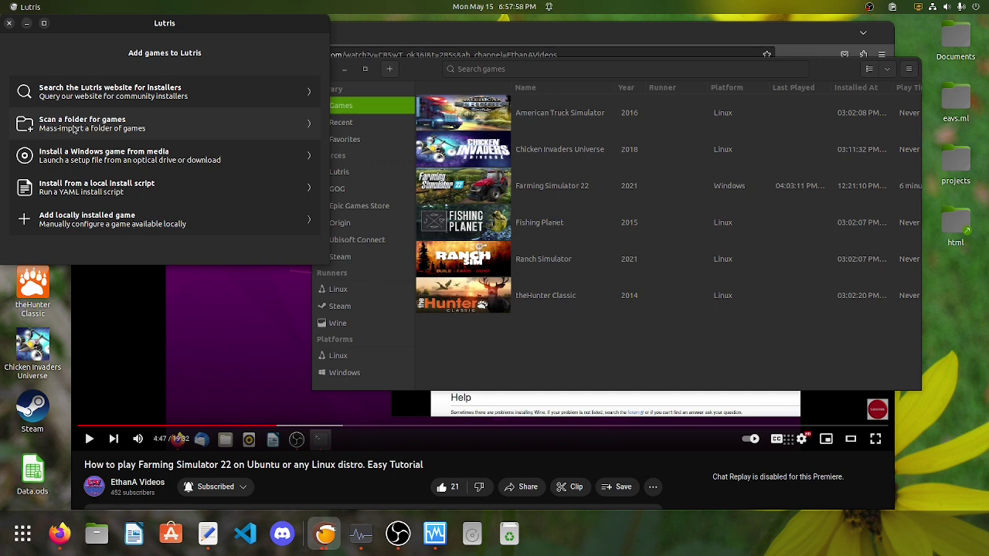
{"action": "left_click", "coordinate": [74, 129]}
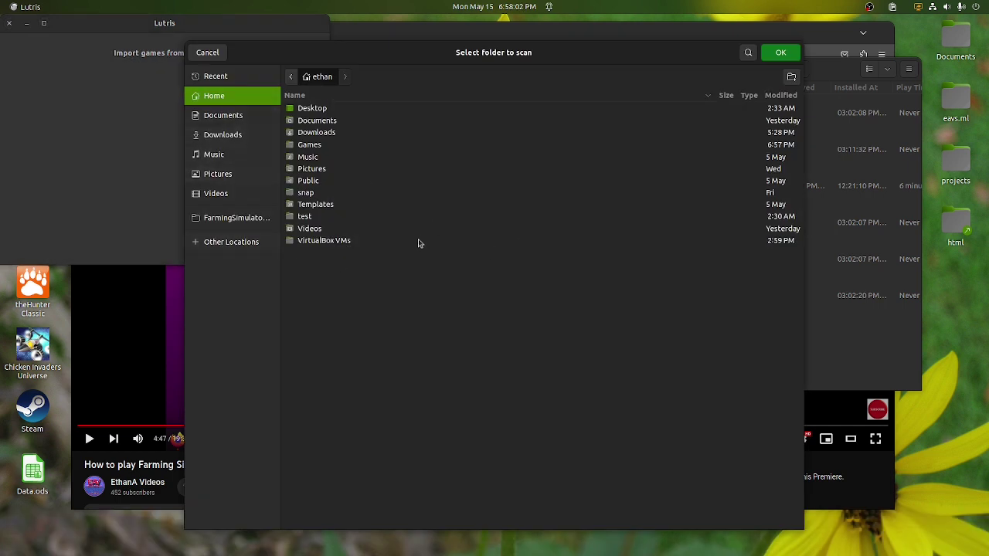
{"action": "left_click", "coordinate": [209, 53]}
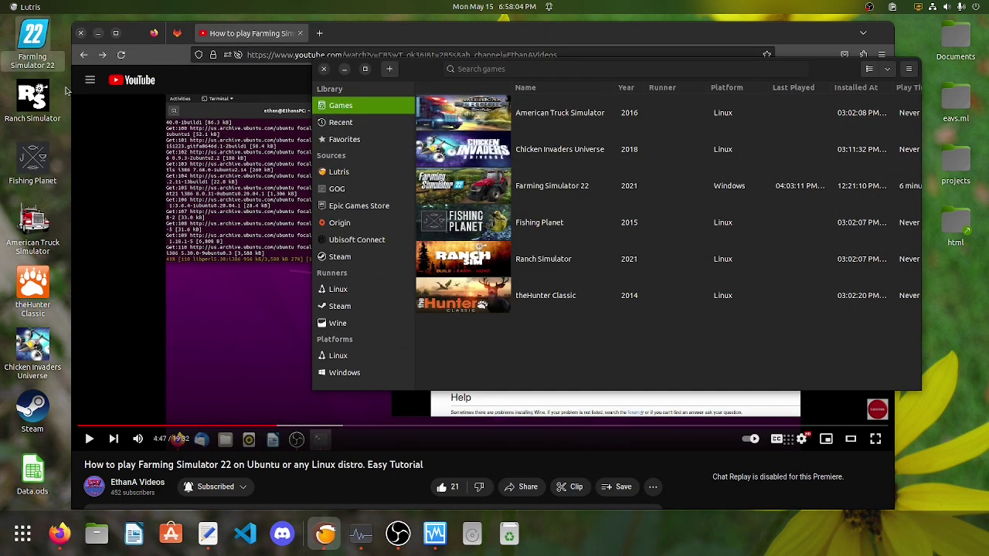
{"action": "left_click", "coordinate": [389, 69]}
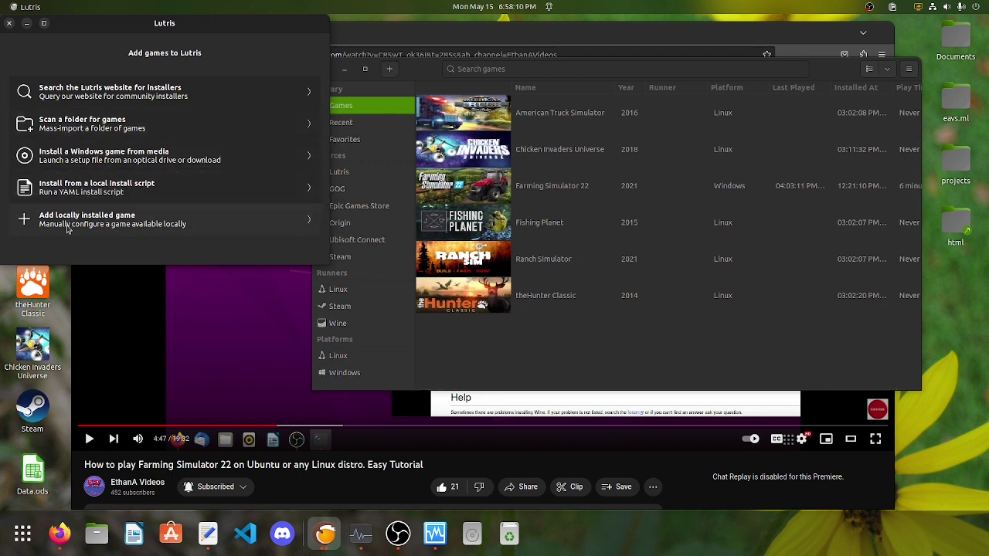
- Open 'Add locally installed game', review its Game, Runner and System options tabs, then cancel
{"action": "left_click", "coordinate": [191, 229]}
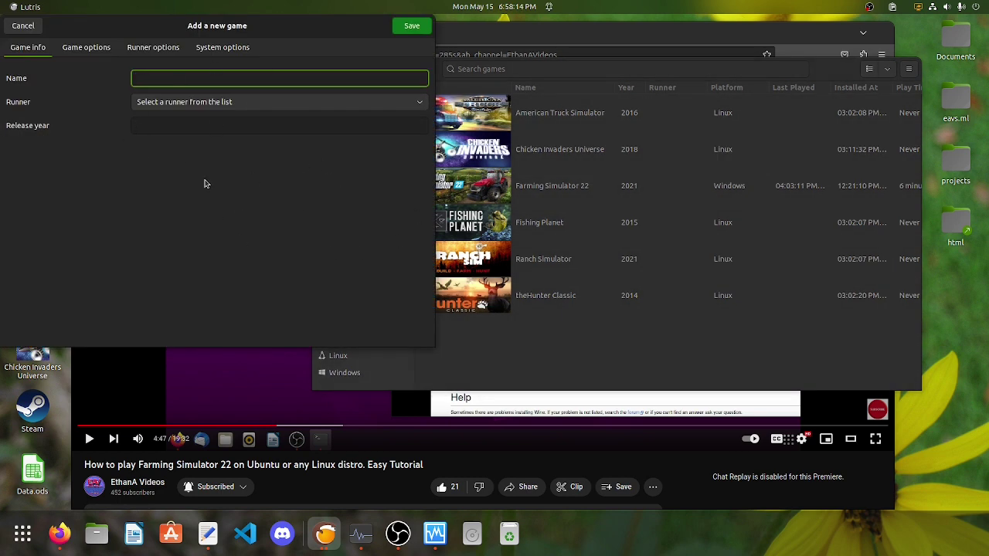
{"action": "left_click", "coordinate": [87, 51]}
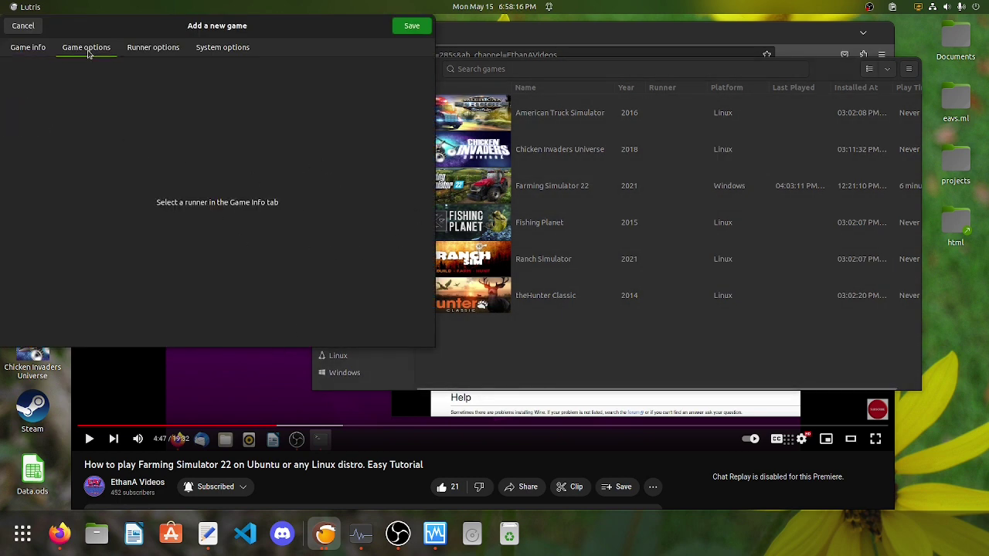
{"action": "left_click", "coordinate": [155, 50]}
{"action": "left_click", "coordinate": [234, 52]}
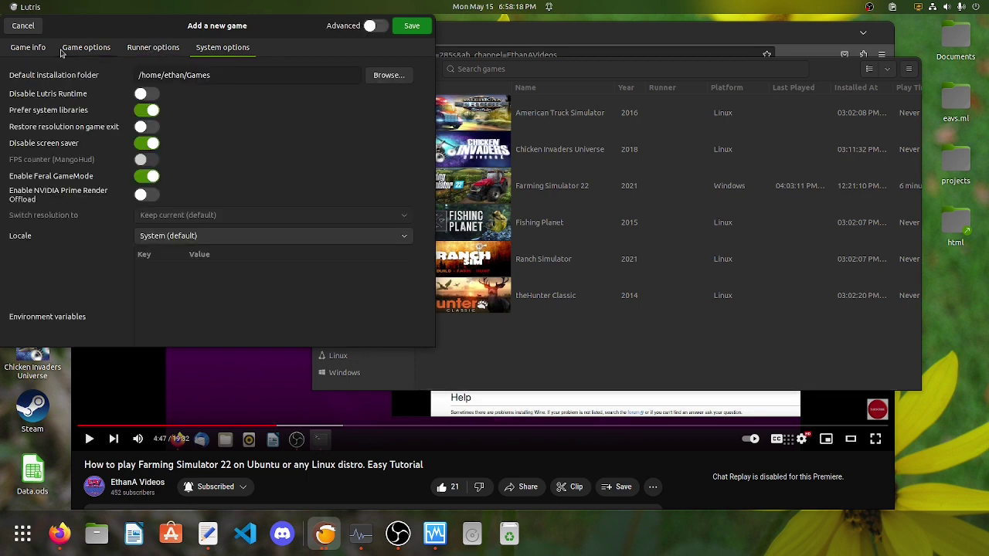
{"action": "left_click", "coordinate": [19, 28]}
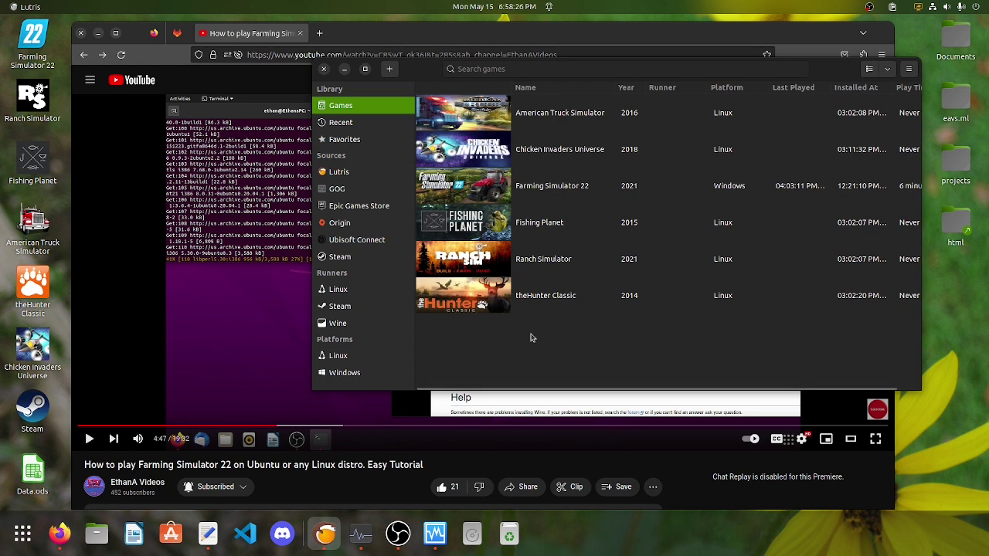
{"action": "left_click", "coordinate": [324, 71]}
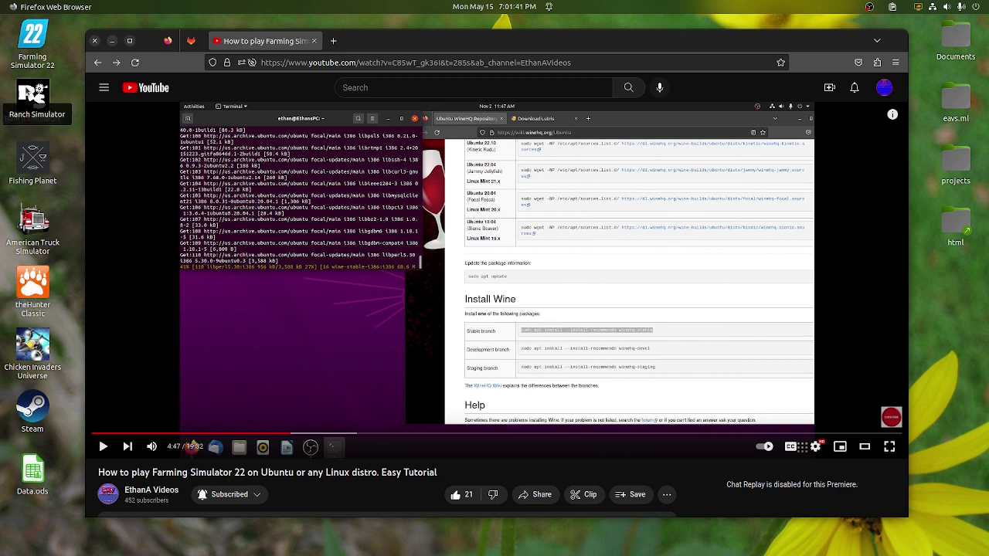
- Nudge the Firefox window right, switch applications, then close Firefox to reveal the Ubuntu desktop
{"action": "left_click", "coordinate": [29, 95]}
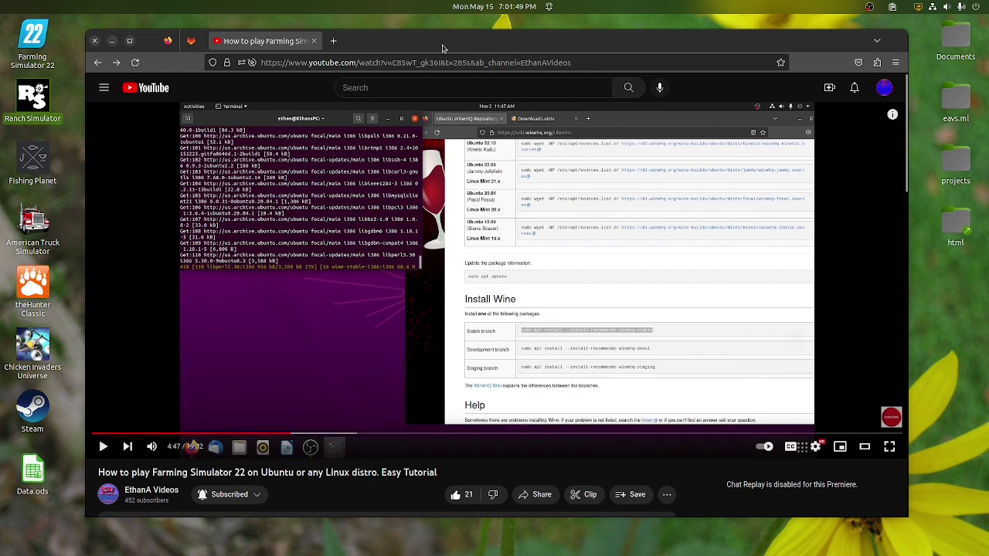
{"action": "left_click_drag", "start_coordinate": [417, 45], "coordinate": [446, 40]}
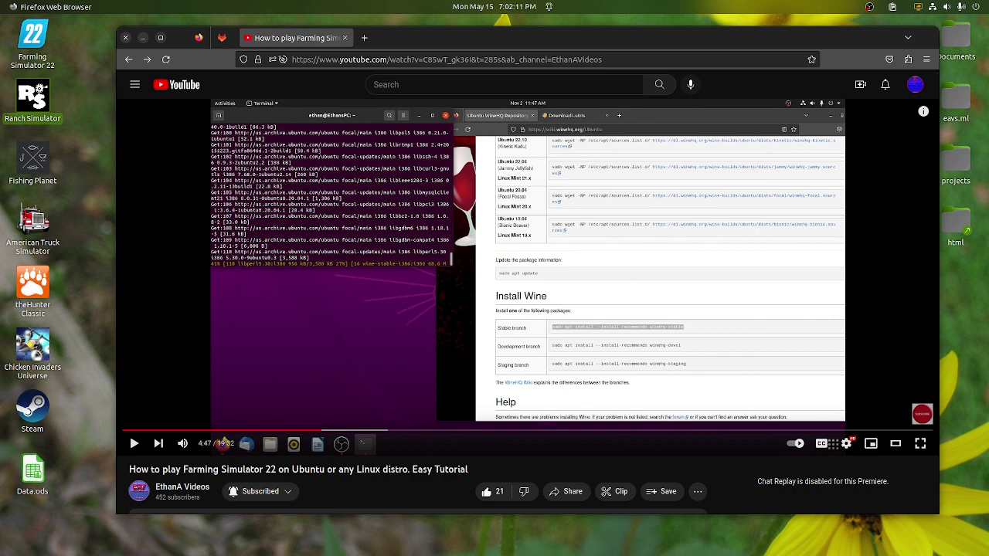
{"action": "key", "text": "alt+Tab"}
{"action": "key", "text": "alt+Tab"}
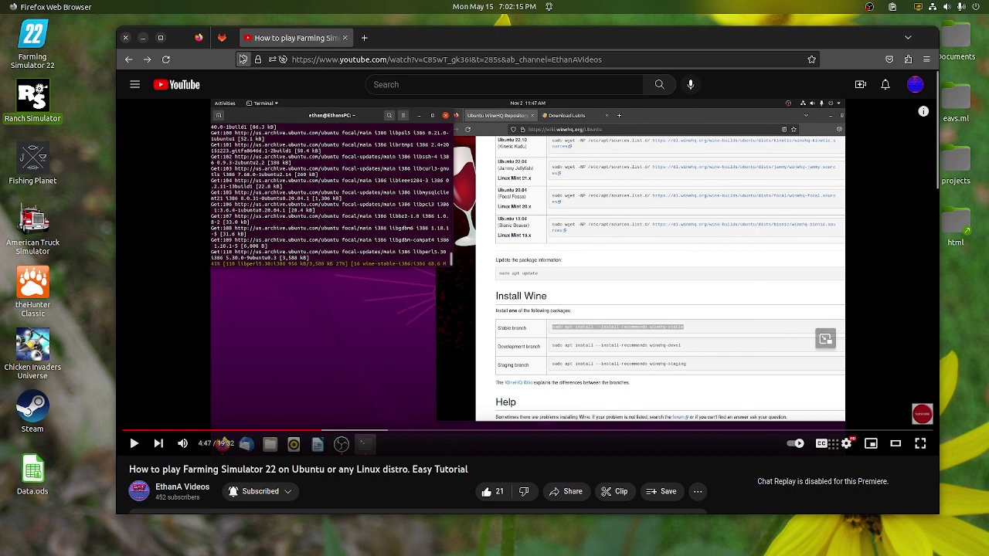
{"action": "left_click", "coordinate": [124, 38]}
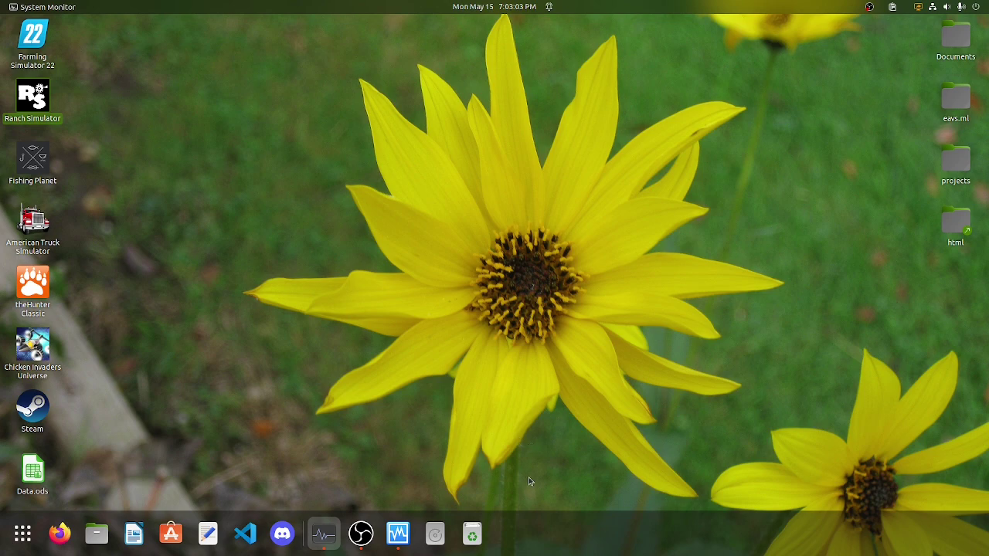
- Launch VirtualBox from the dock and reposition the Manager window showing Ubuntu 22.4LTS (Tutorial)
{"action": "left_click", "coordinate": [396, 533]}
{"action": "left_click_drag", "start_coordinate": [464, 227], "coordinate": [358, 153]}
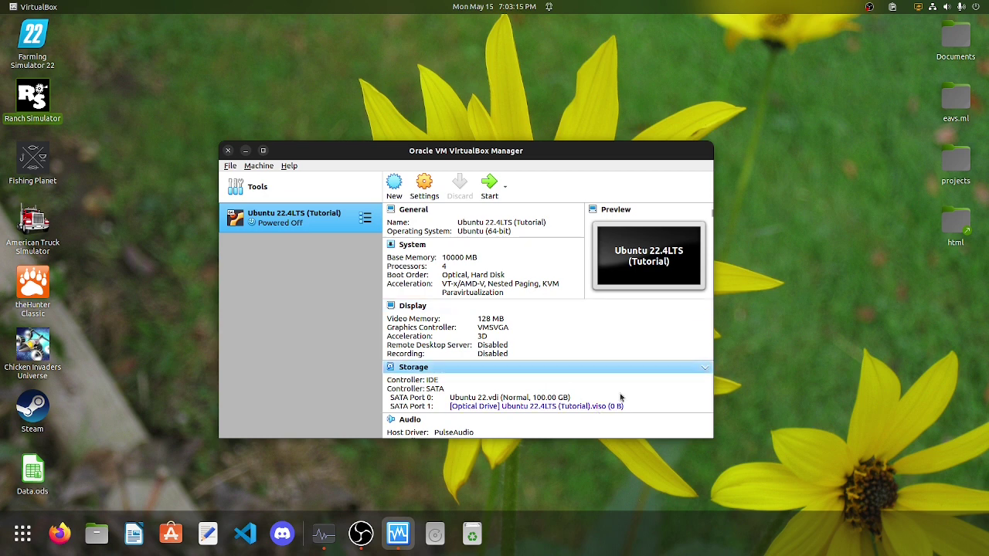
- Start Ubuntu 22.4LTS (Tutorial), insert ubuntu-22.04.2-desktop-amd64.iso, and continue booting to the GRUB menu
{"action": "left_click", "coordinate": [489, 185]}
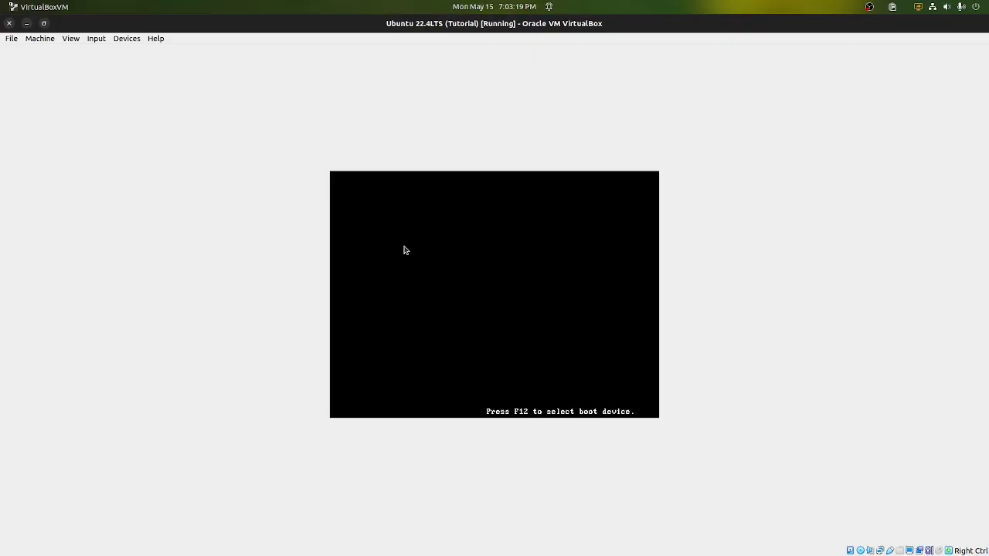
{"action": "key", "text": "F12"}
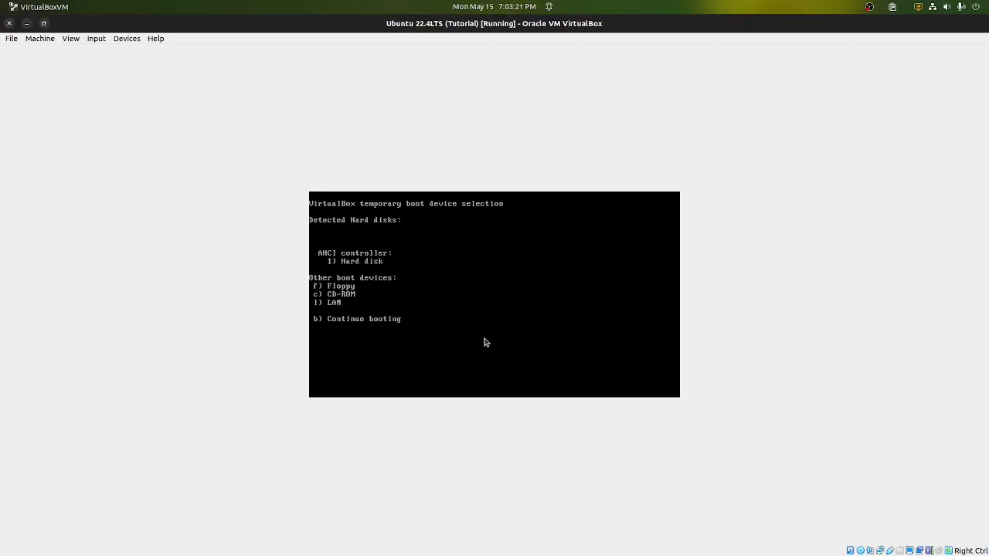
{"action": "left_click", "coordinate": [117, 40]}
{"action": "mouse_move", "coordinate": [135, 50]}
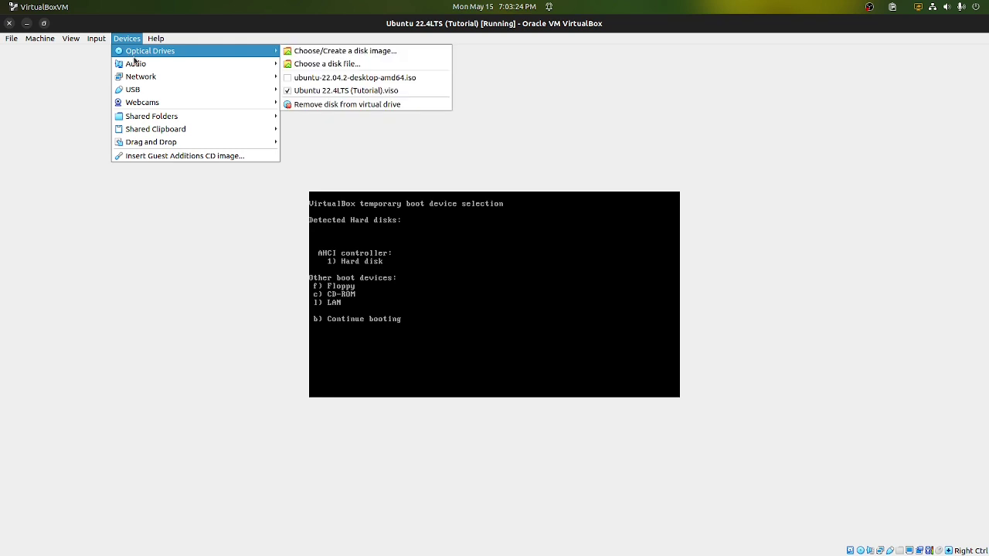
{"action": "left_click", "coordinate": [314, 77]}
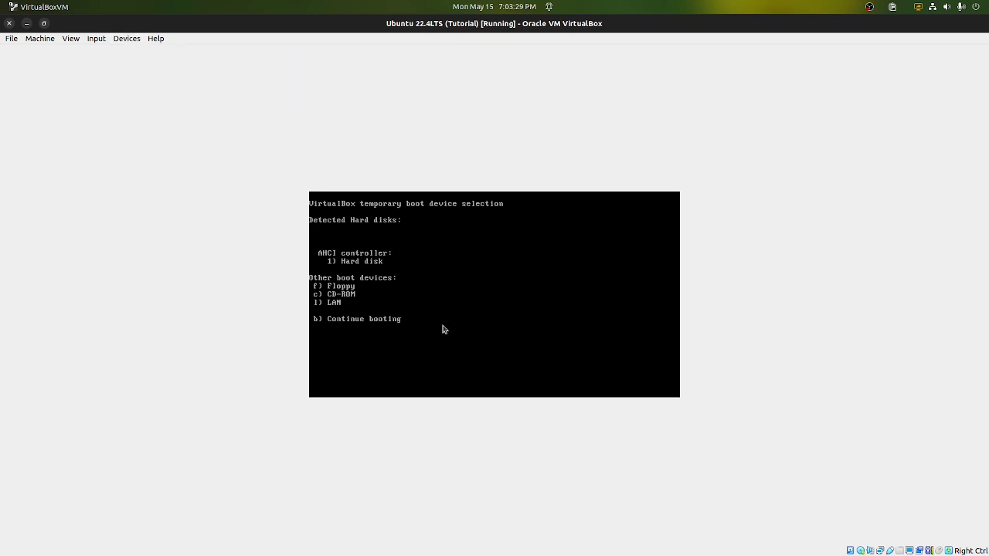
{"action": "key", "text": "c"}
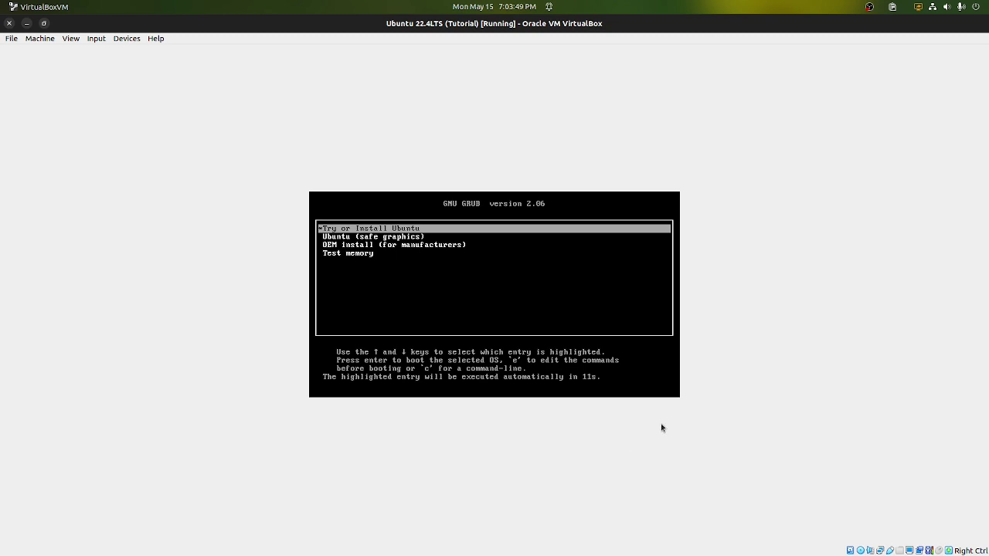
- Halt the GRUB countdown and keep 'Try or Install Ubuntu' selected
{"action": "key", "text": "Down"}
{"action": "key", "text": "Up"}
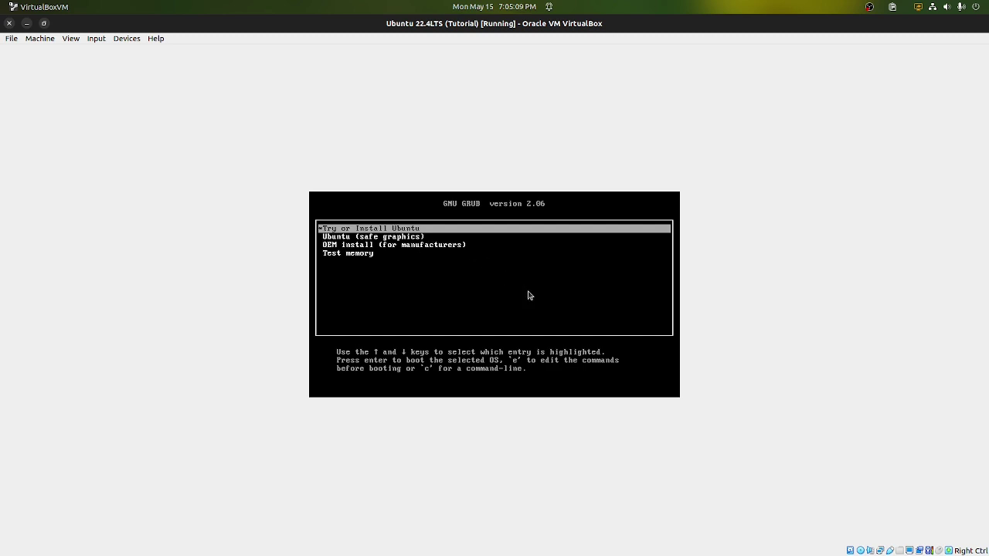
- Boot the 'Try or Install Ubuntu' GRUB entry to reach the installer's Welcome screen
{"action": "key", "text": "Return"}
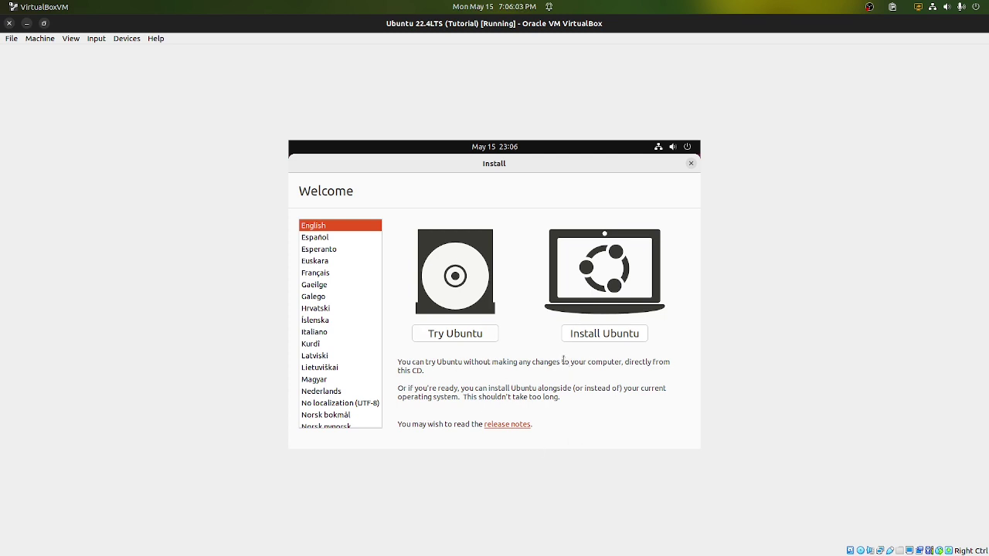
- Choose Install Ubuntu and continue with the English (US) keyboard layout
{"action": "left_click", "coordinate": [607, 336]}
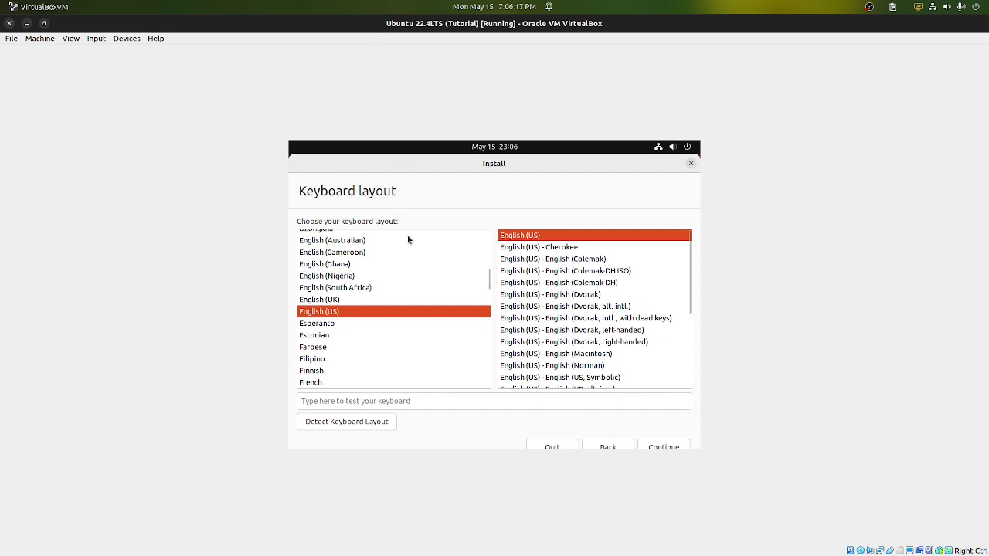
{"action": "left_click", "coordinate": [658, 448]}
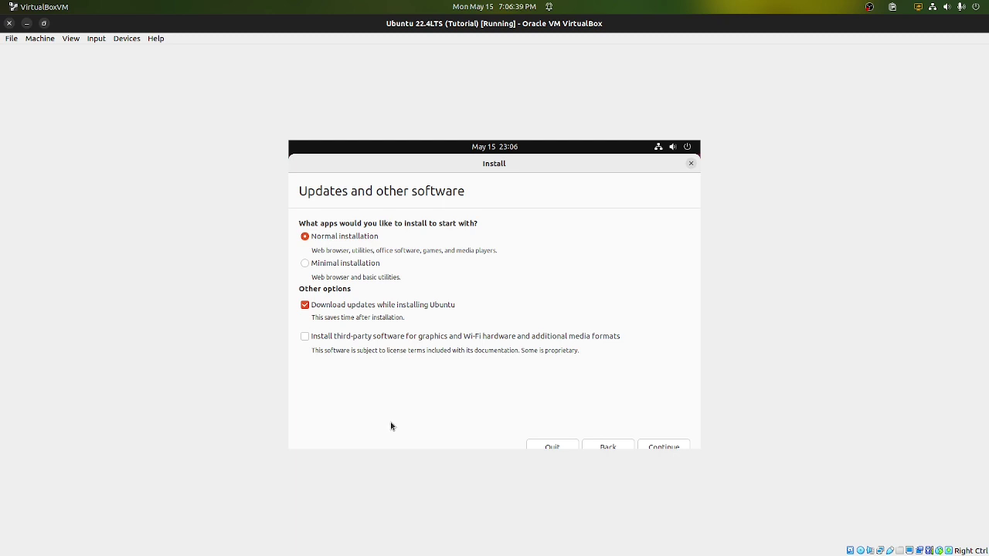
- Select Minimal installation on the Updates and other software page
{"action": "key", "text": "Tab"}
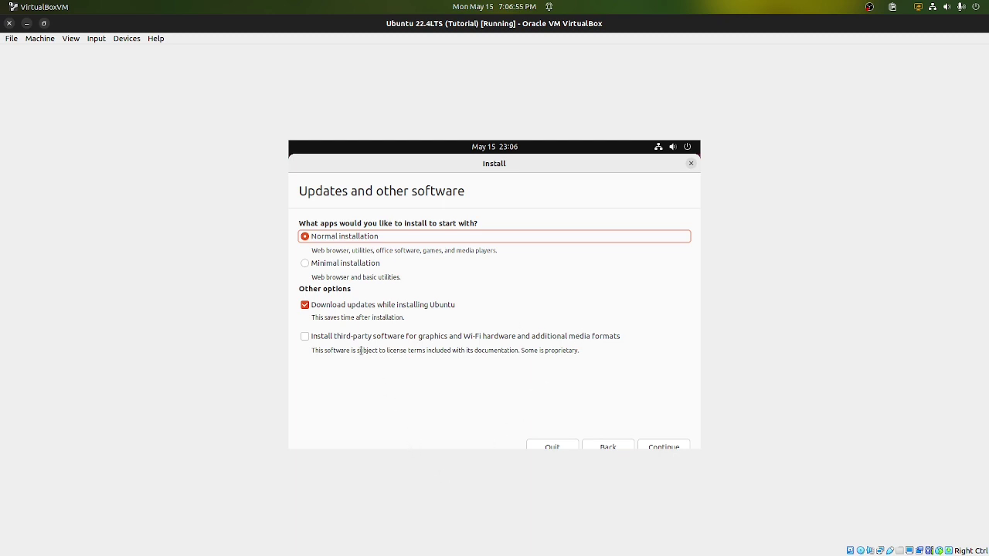
{"action": "left_click", "coordinate": [308, 267]}
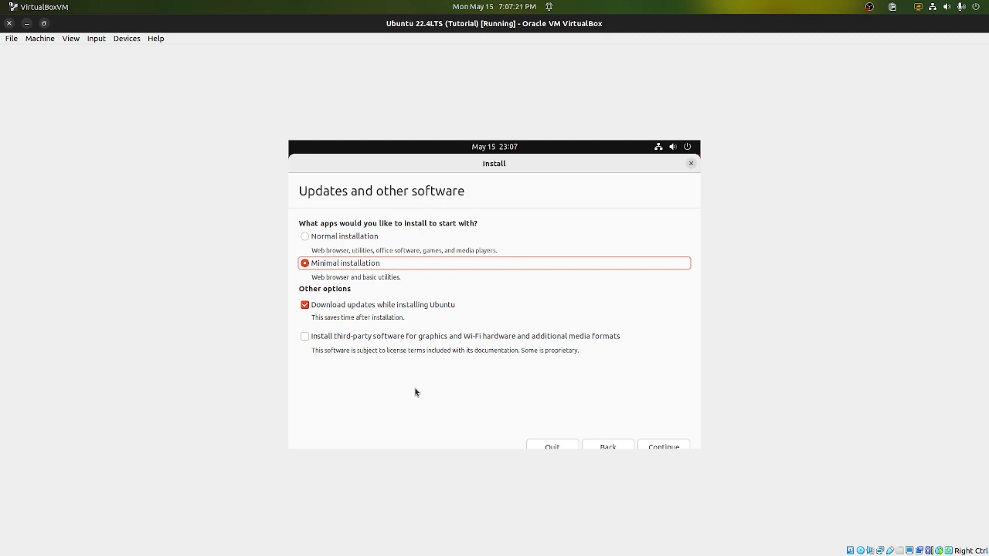
- Untick download updates and tick third-party software for graphics, Wi-Fi and media formats
{"action": "left_click", "coordinate": [305, 306]}
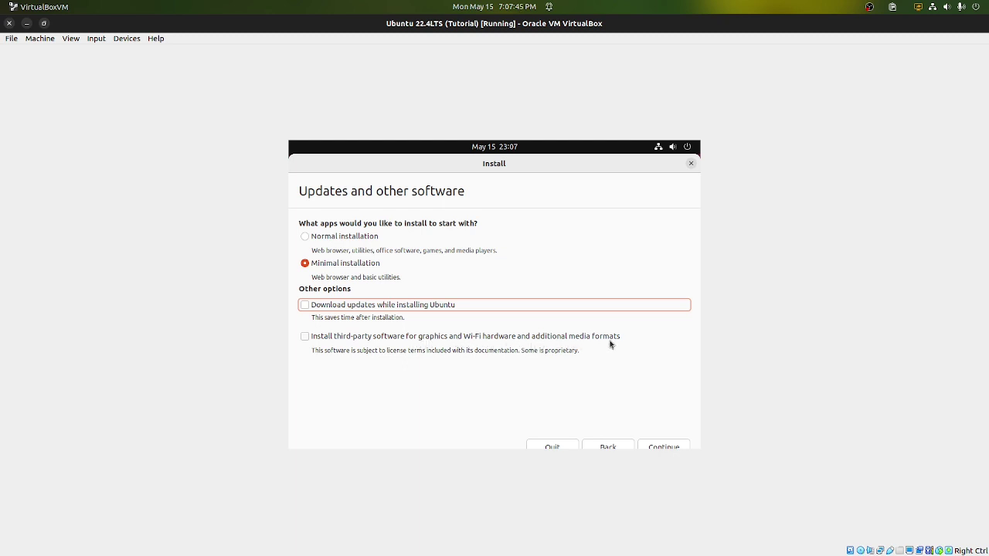
{"action": "left_click", "coordinate": [305, 336]}
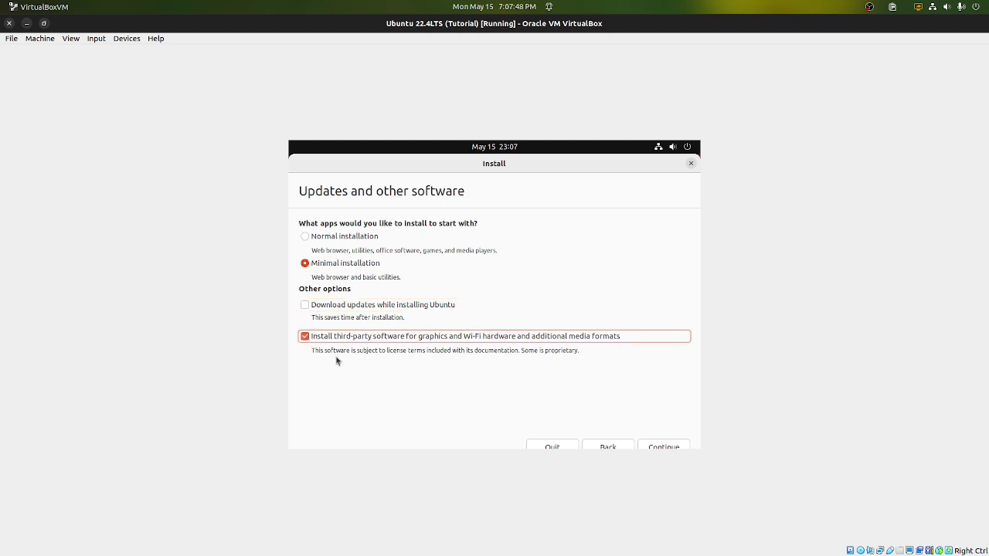
- Continue past the software options to the Installation type page
{"action": "left_click", "coordinate": [669, 447]}
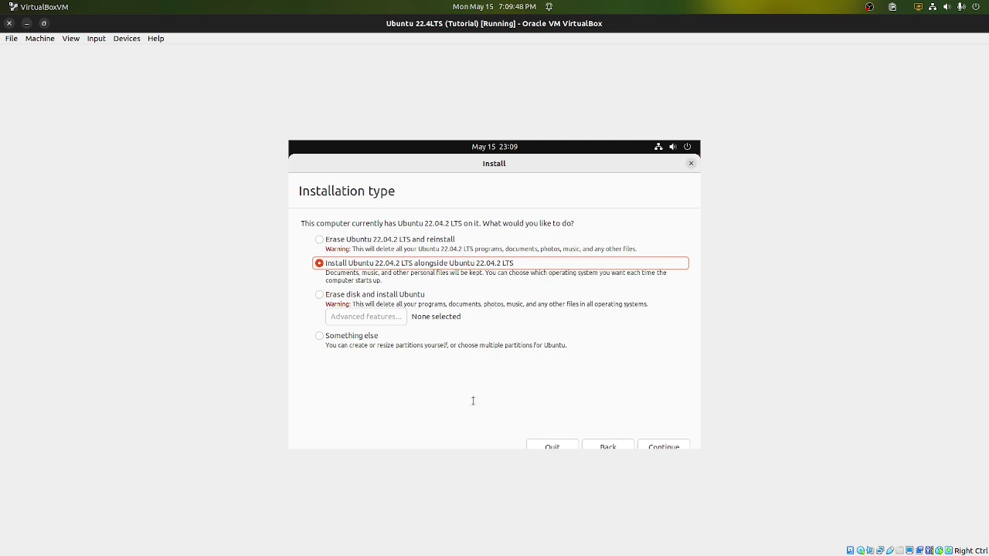
- Choose Erase disk and install Ubuntu, then confirm writing the partition changes
{"action": "left_click", "coordinate": [320, 295]}
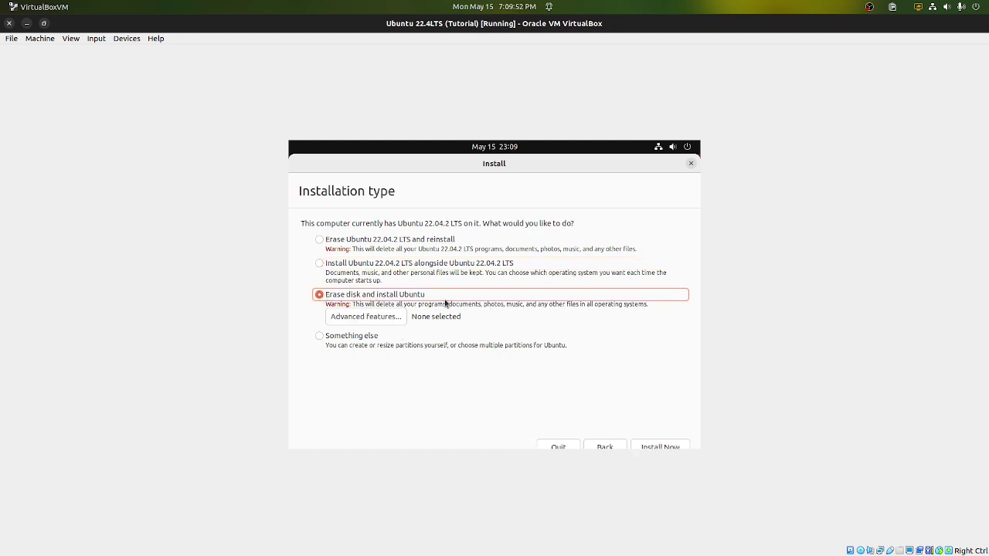
{"action": "left_click", "coordinate": [655, 446]}
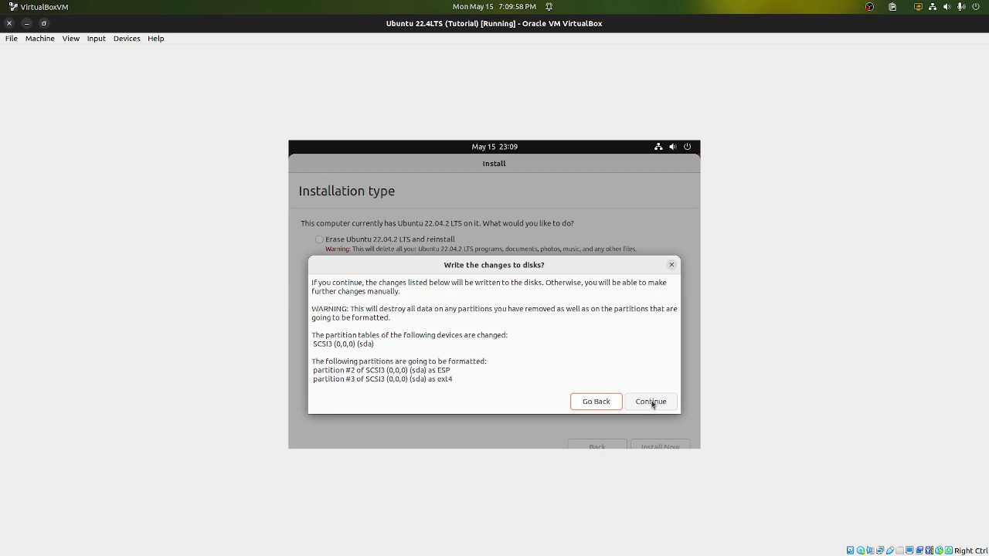
{"action": "left_click", "coordinate": [651, 402]}
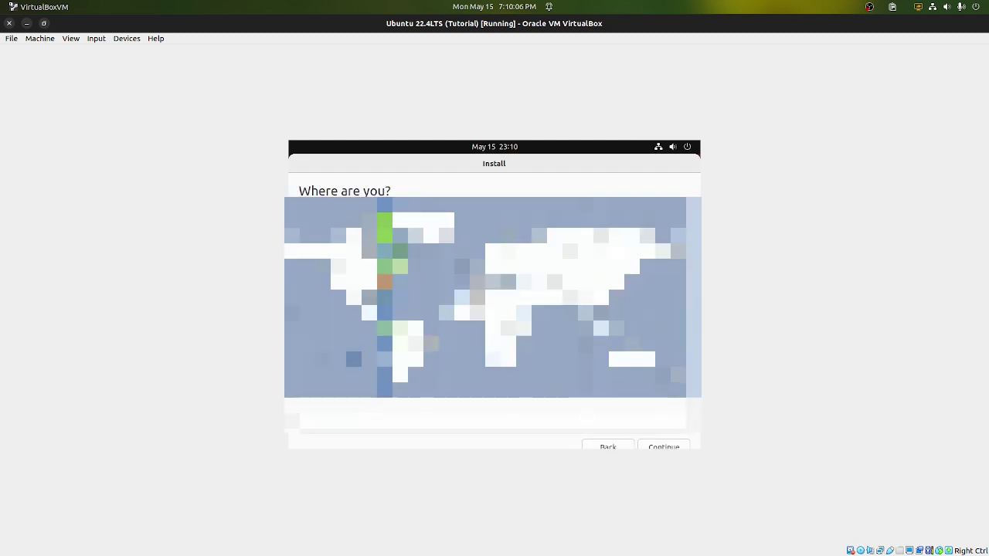
- Accept the detected time zone, then enter the user's name and a custom computer name
{"action": "left_click", "coordinate": [669, 447]}
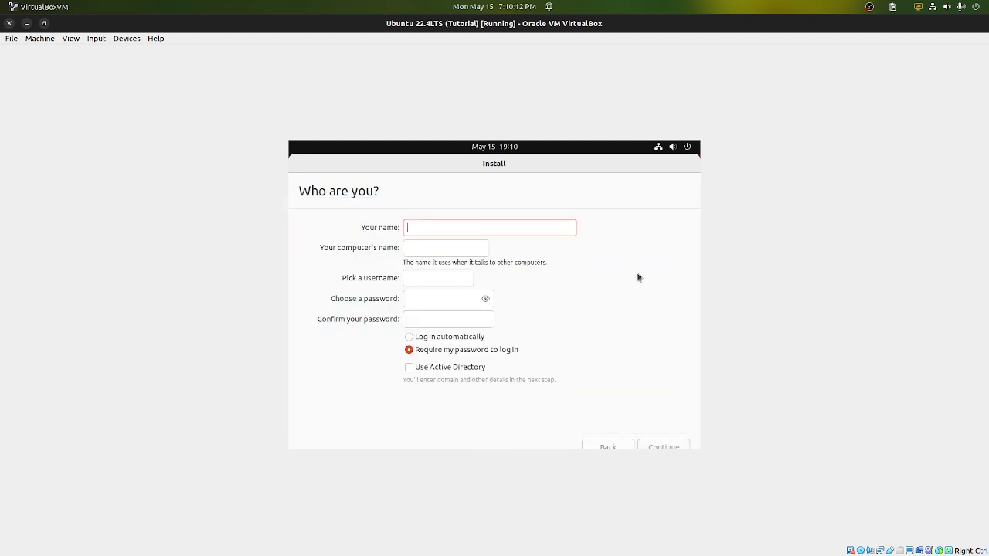
{"action": "type", "text": "ethan"}
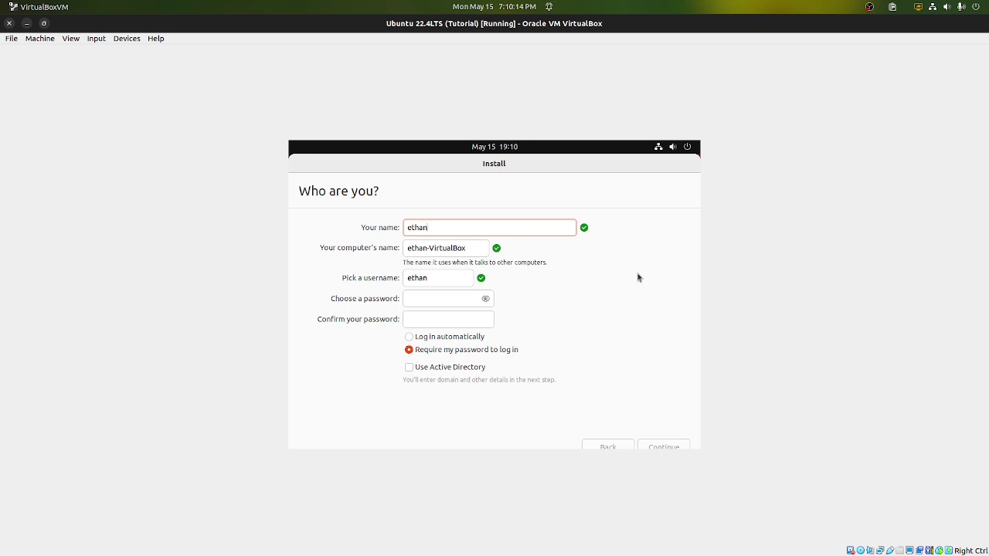
{"action": "key", "text": "Tab"}
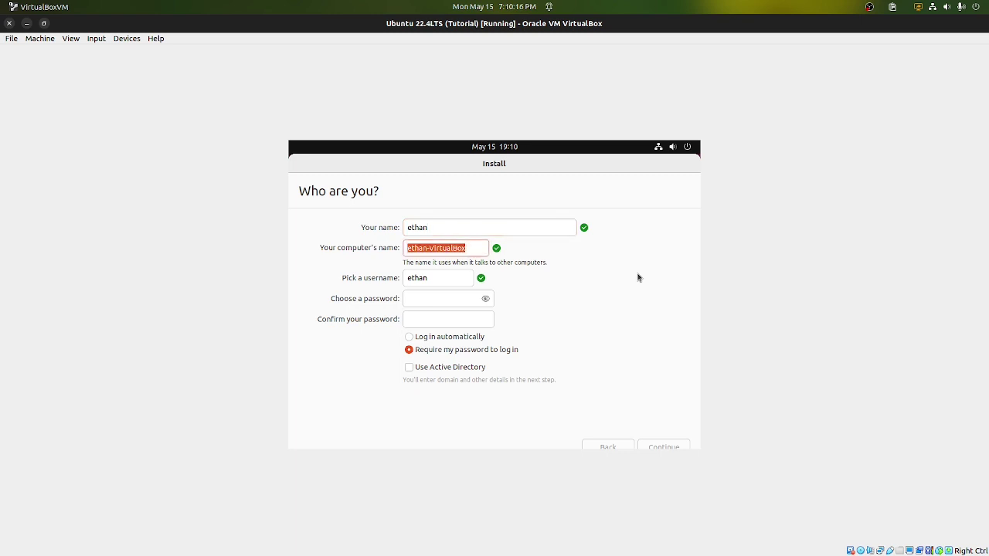
{"action": "type", "text": "ethans"}
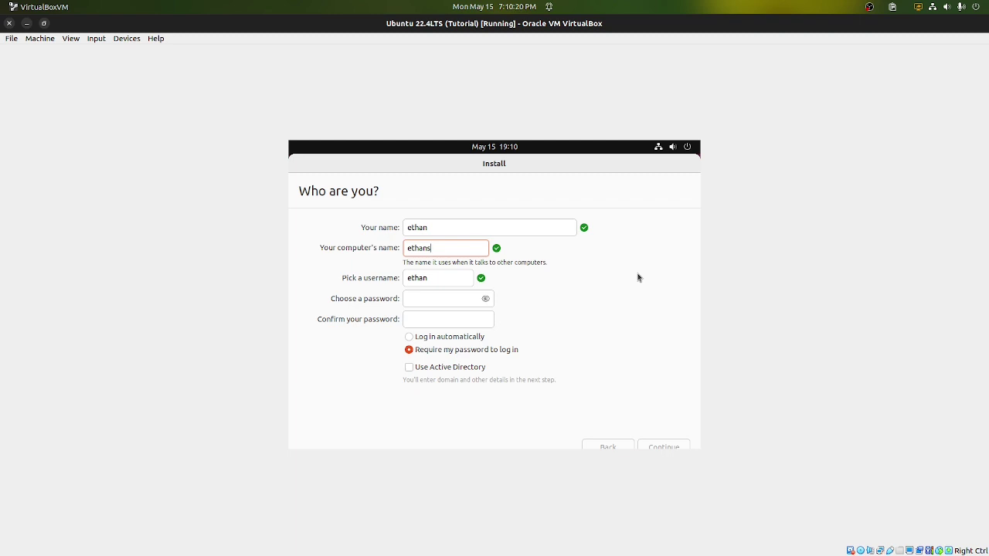
{"action": "type", "text": "vm"}
{"action": "key", "text": "Tab"}
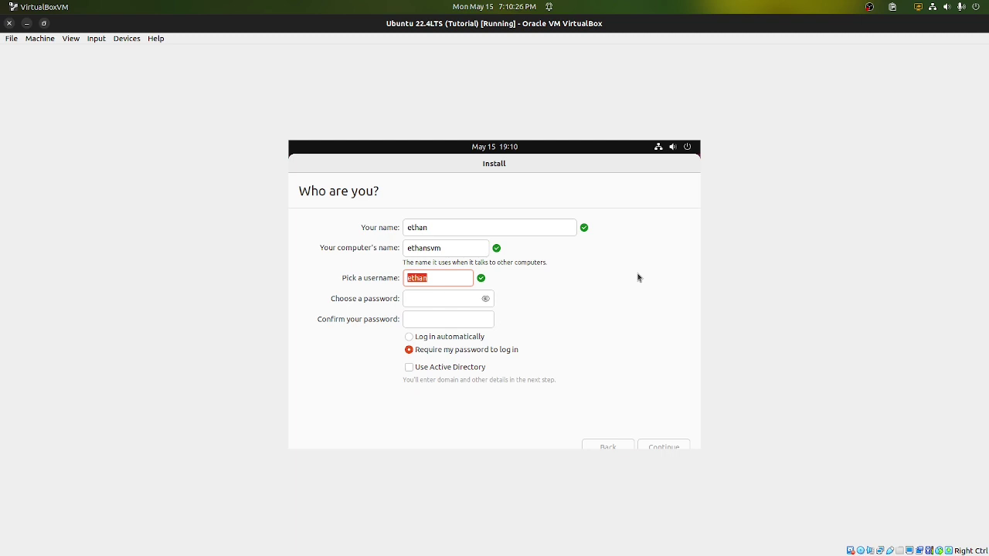
- Enter and confirm the account password, revealing it to fix the mismatch
{"action": "type", "text": "*******"}
{"action": "key", "text": "Tab"}
{"action": "type", "text": "********"}
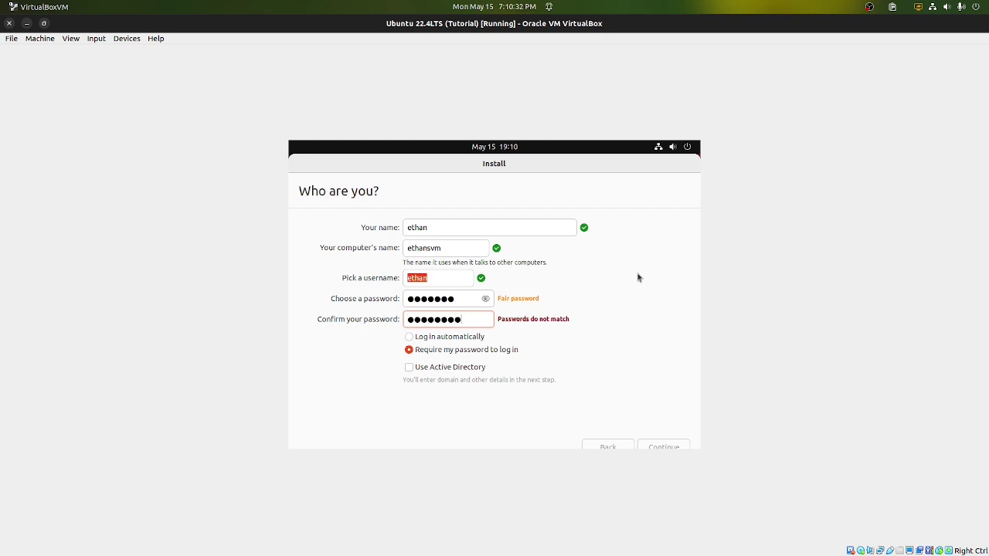
{"action": "left_click", "coordinate": [486, 299]}
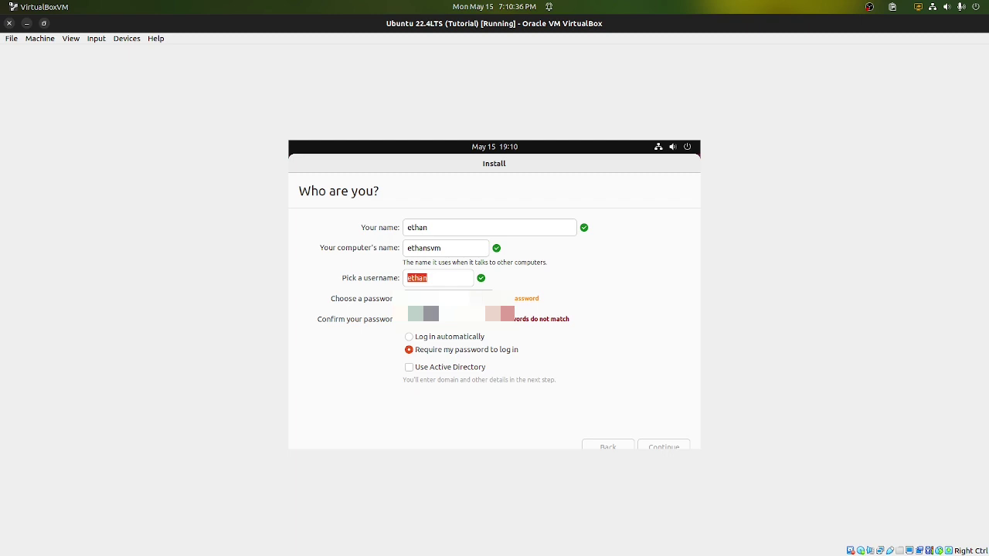
{"action": "type", "text": "1"}
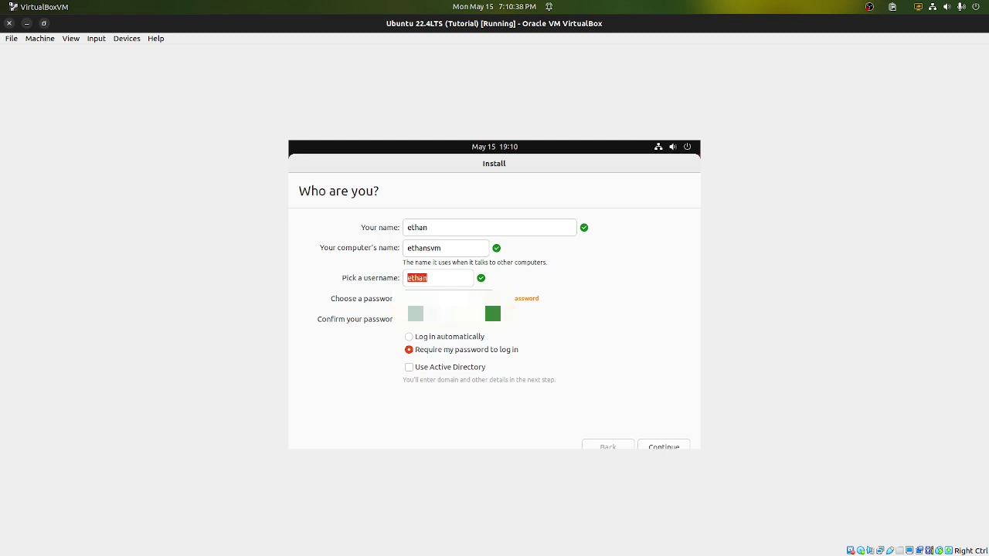
{"action": "left_click", "coordinate": [485, 298]}
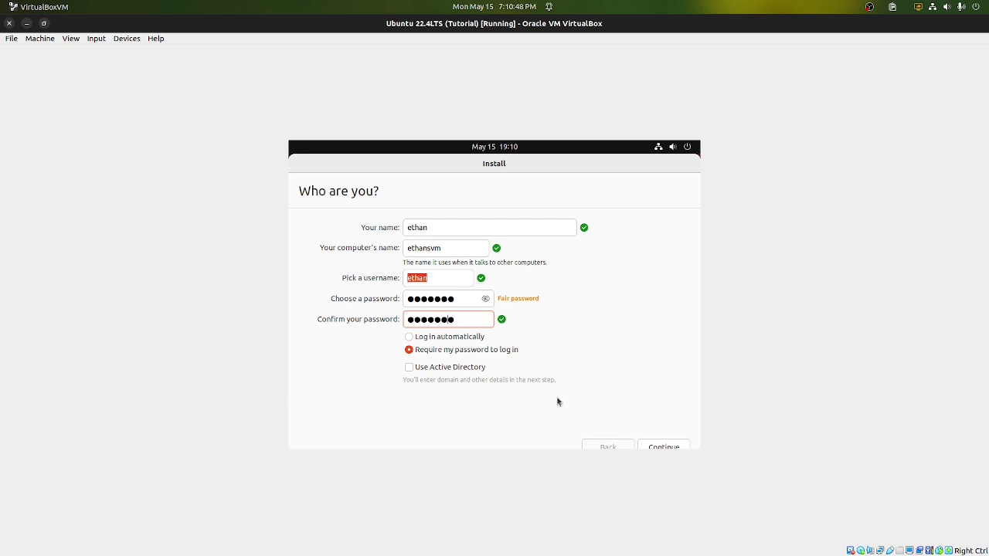
- Submit the account details so the Ubuntu installation runs to completion
{"action": "left_click", "coordinate": [666, 446]}
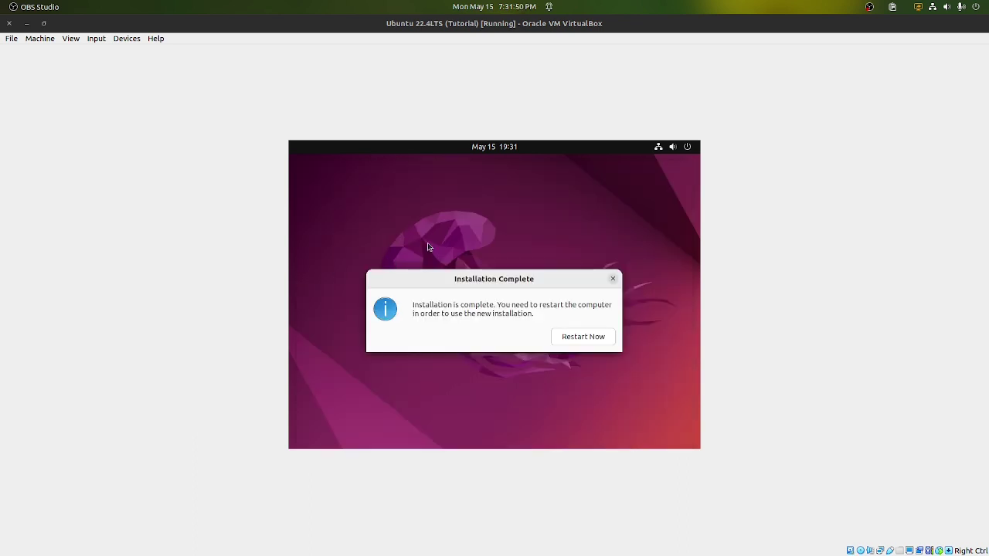
- Choose Restart Now in the Installation Complete dialog to reboot the newly installed guest
{"action": "left_click", "coordinate": [576, 337]}
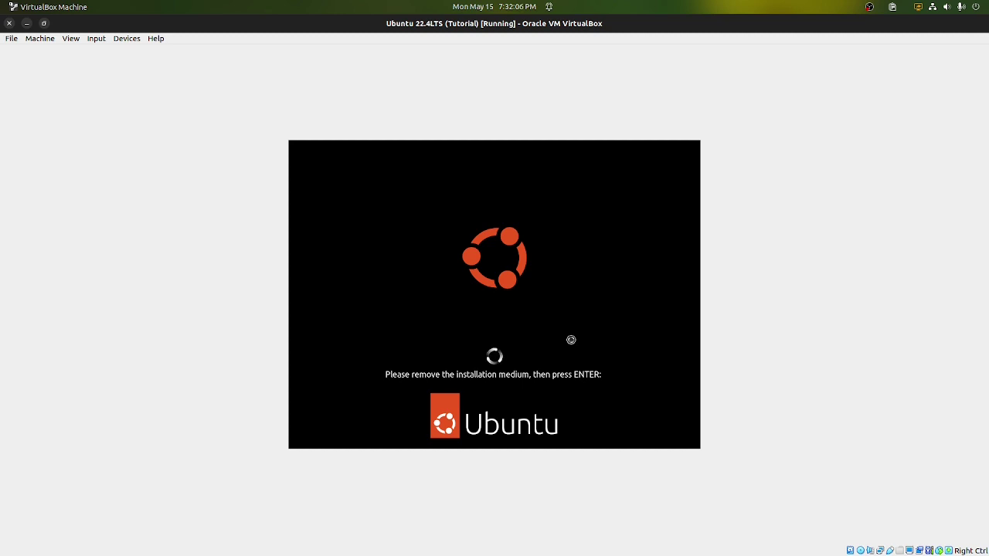
- Swap the installer ISO for Ubuntu 22.4LTS (Tutorial).viso in the optical drive and continue rebooting
{"action": "left_click", "coordinate": [120, 39]}
{"action": "mouse_move", "coordinate": [135, 53]}
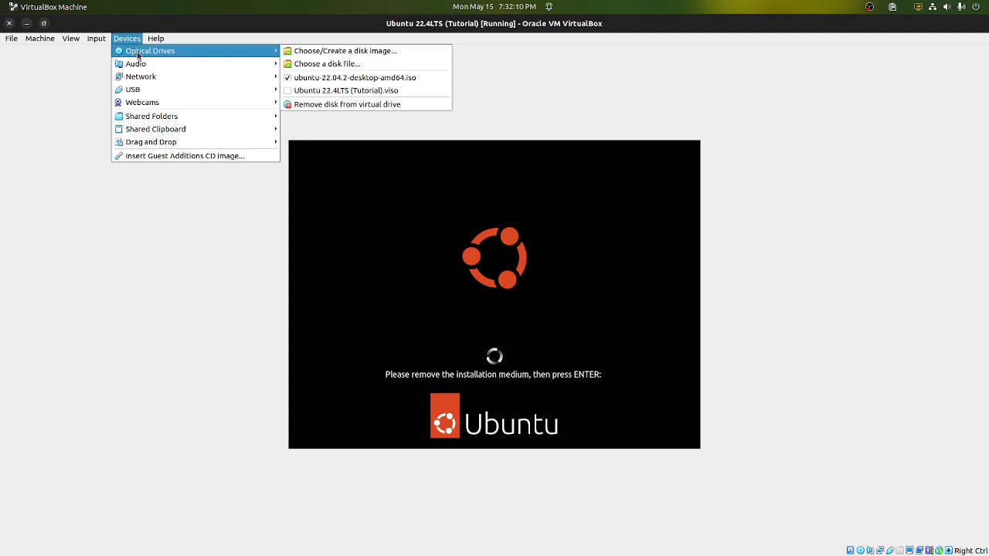
{"action": "left_click", "coordinate": [313, 90]}
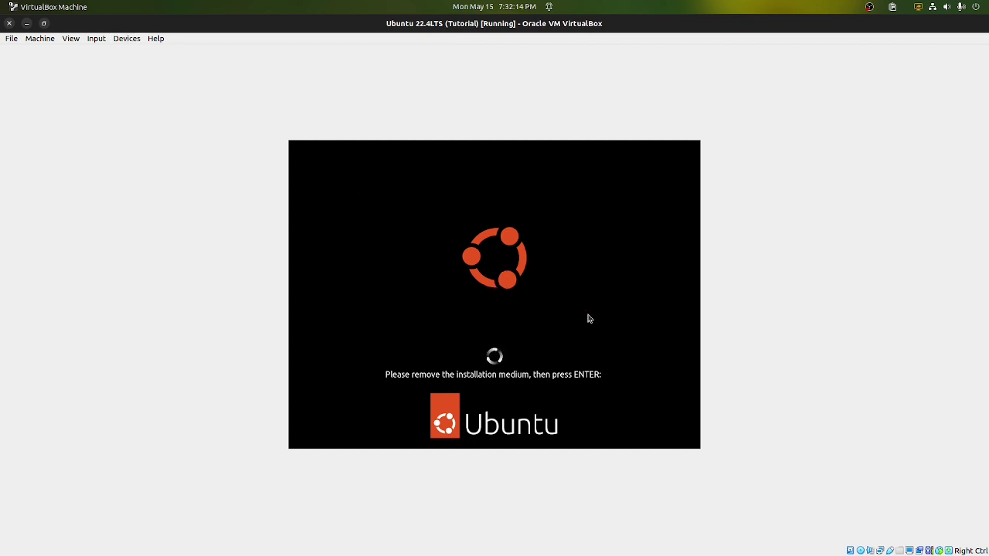
{"action": "key", "text": "Return"}
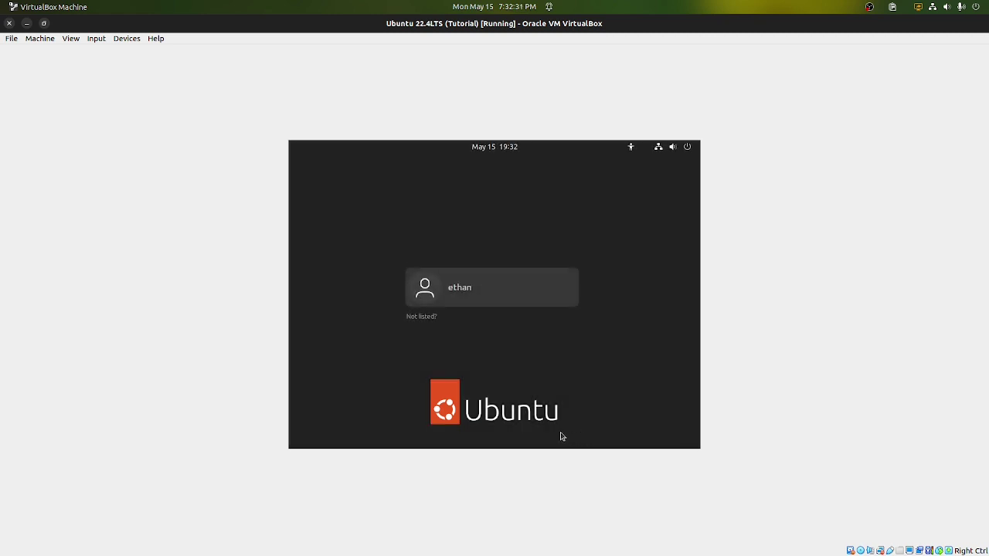
- Log in with the user's password and skip through the Welcome to Ubuntu wizard to Done
{"action": "key", "text": "Return"}
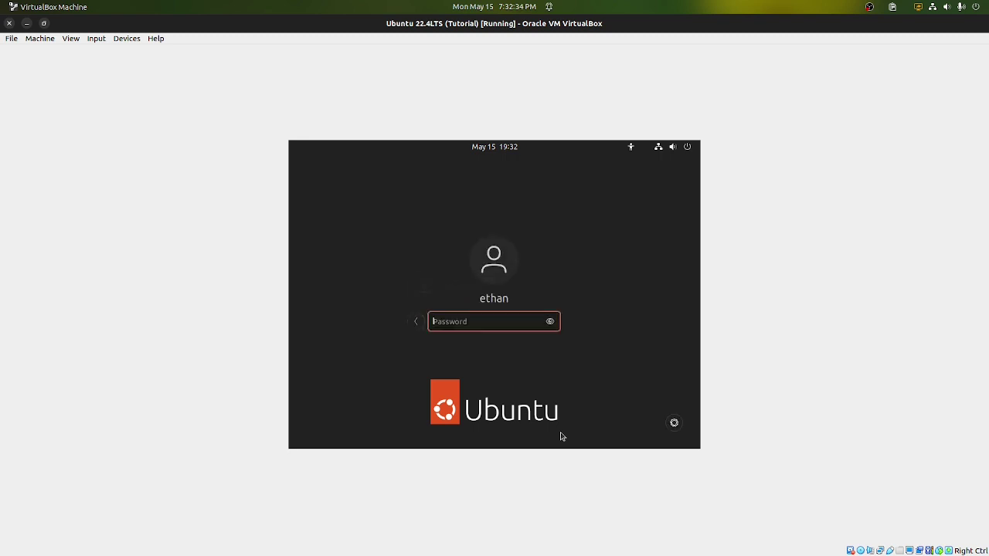
{"action": "type", "text": "*******"}
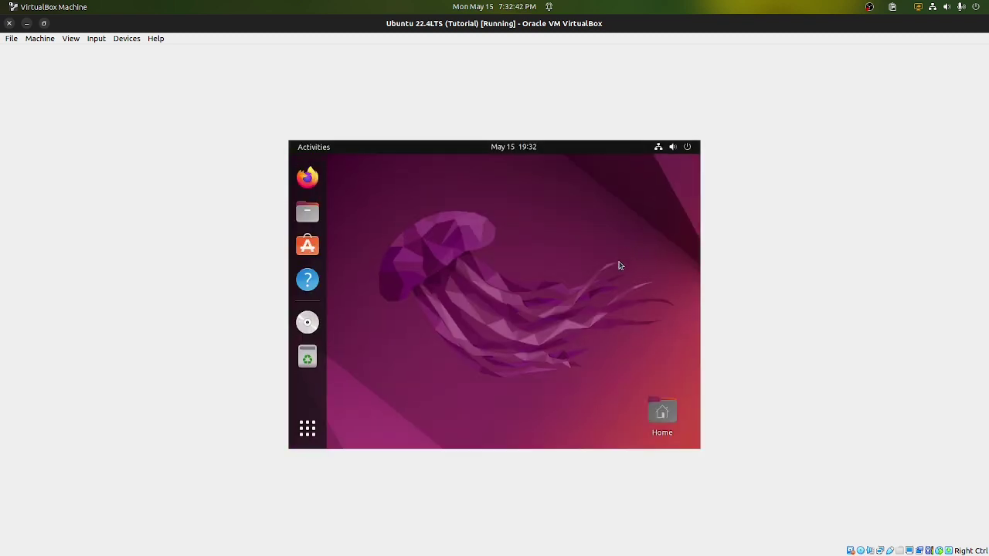
{"action": "left_click", "coordinate": [681, 166]}
{"action": "left_click", "coordinate": [679, 166]}
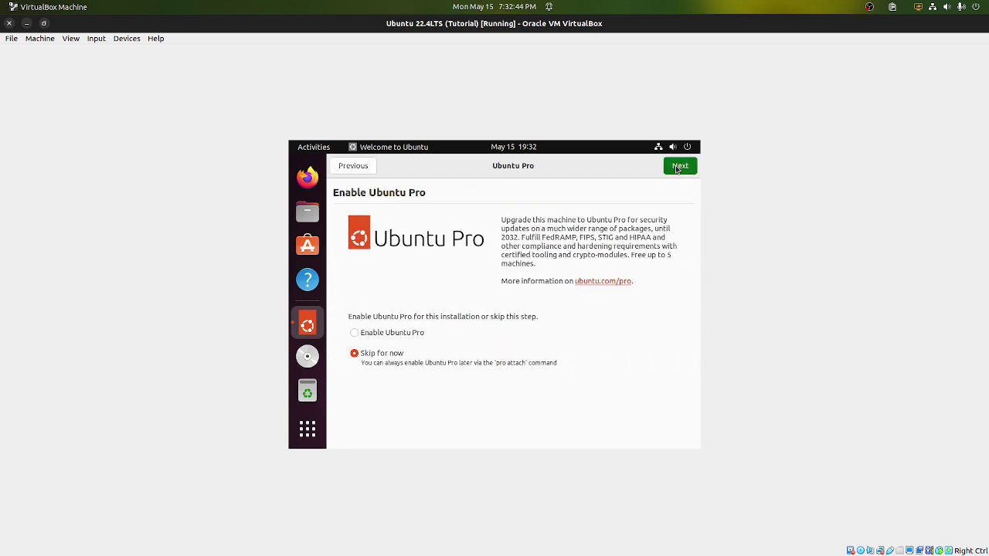
{"action": "left_click", "coordinate": [677, 168]}
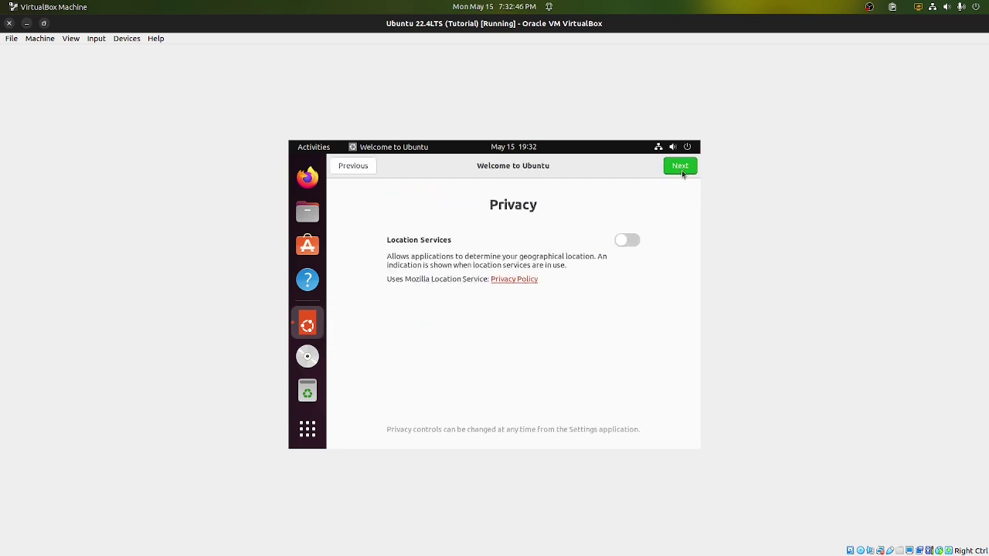
{"action": "left_click", "coordinate": [677, 167]}
{"action": "left_click", "coordinate": [678, 167]}
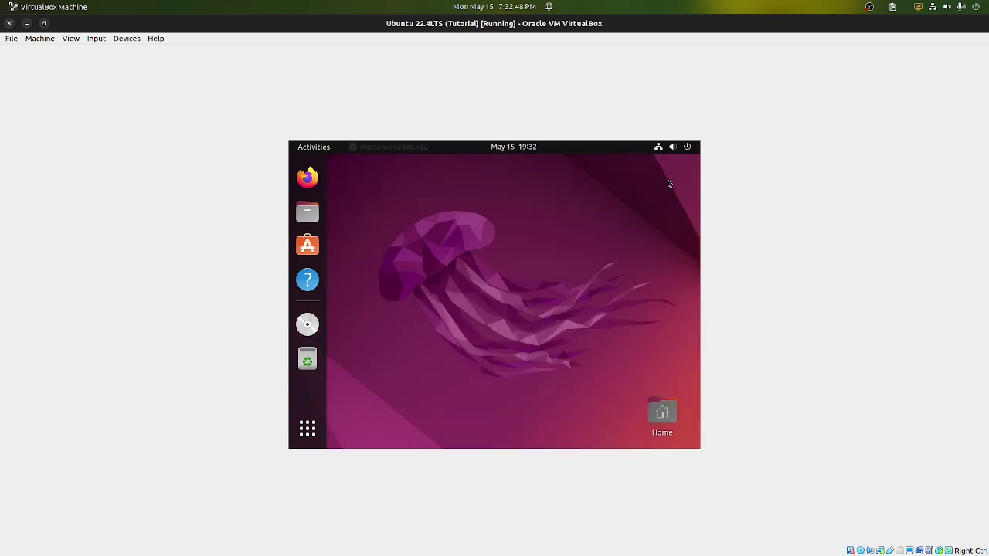
- Launch Settings from the Activities search and go to the Displays page
{"action": "key", "text": "super"}
{"action": "type", "text": "set"}
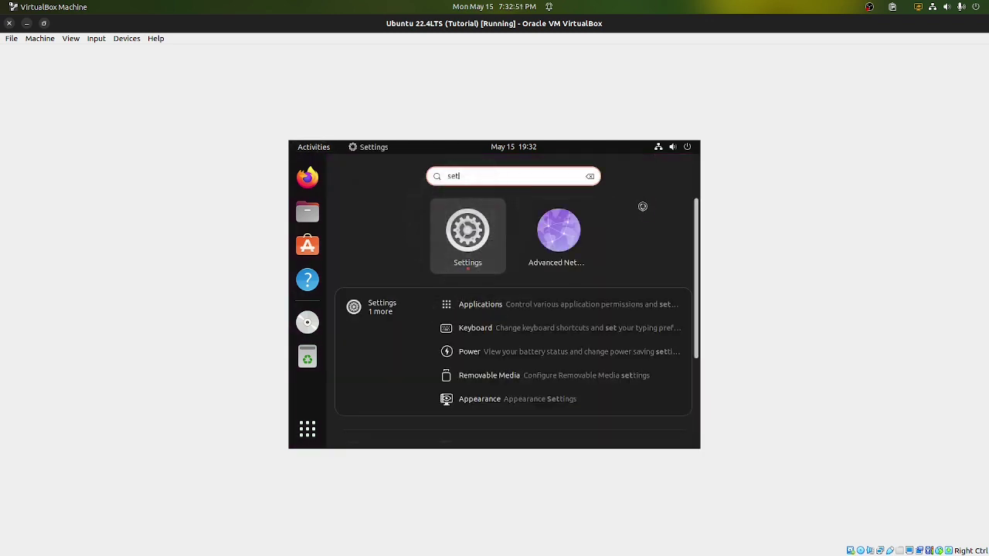
{"action": "key", "text": "Return"}
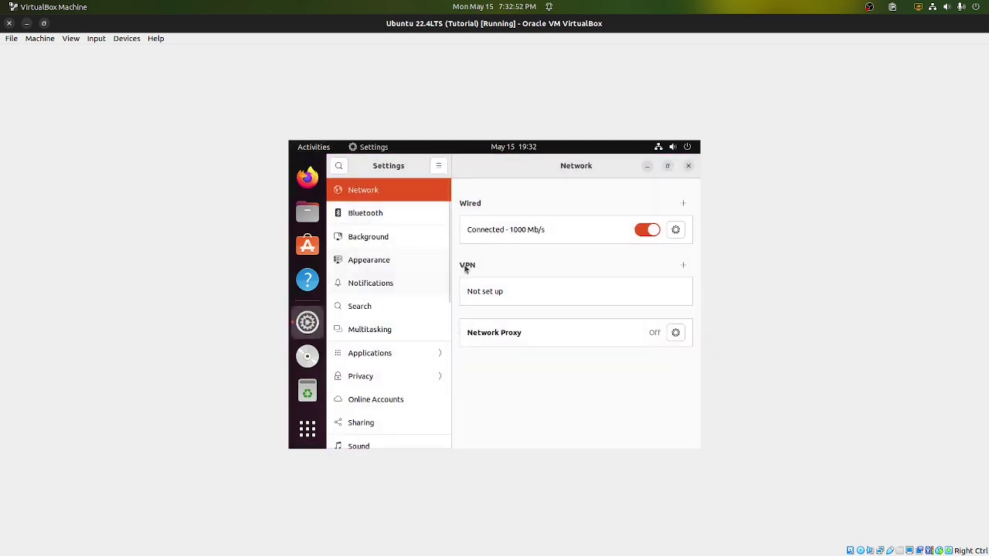
{"action": "scroll", "coordinate": [402, 390], "scroll_direction": "down", "scroll_amount": 5}
{"action": "scroll", "coordinate": [399, 402], "scroll_direction": "down", "scroll_amount": 3}
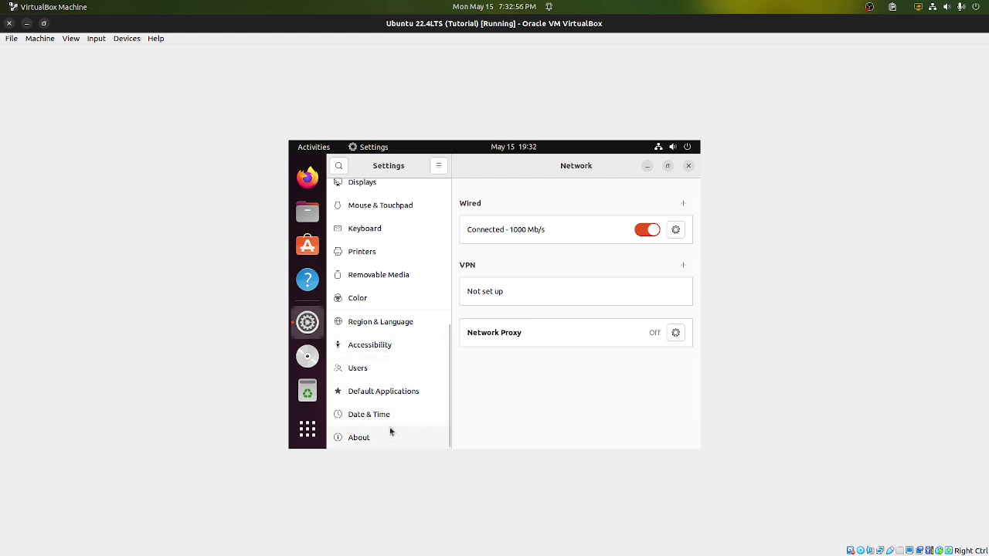
{"action": "scroll", "coordinate": [391, 428], "scroll_direction": "up", "scroll_amount": 3}
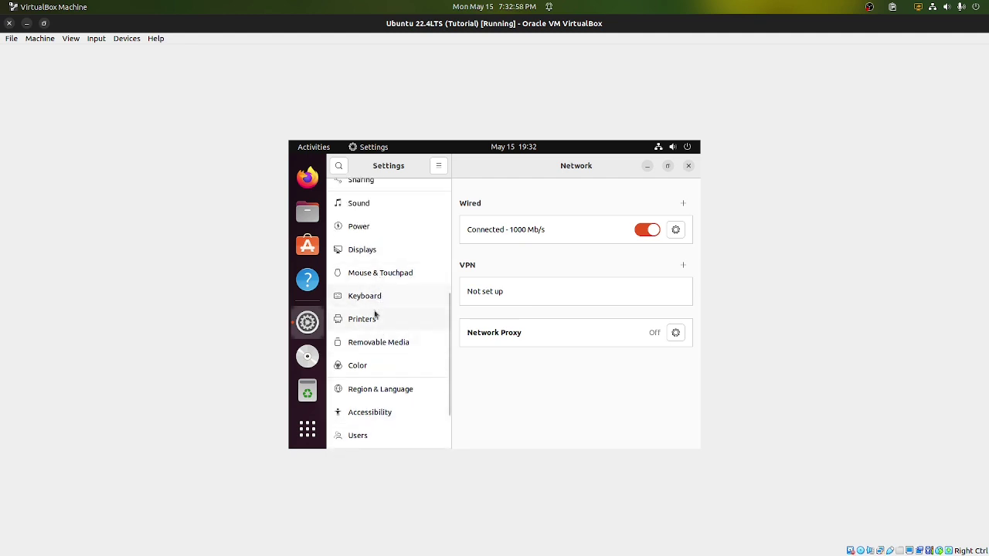
{"action": "left_click", "coordinate": [362, 251]}
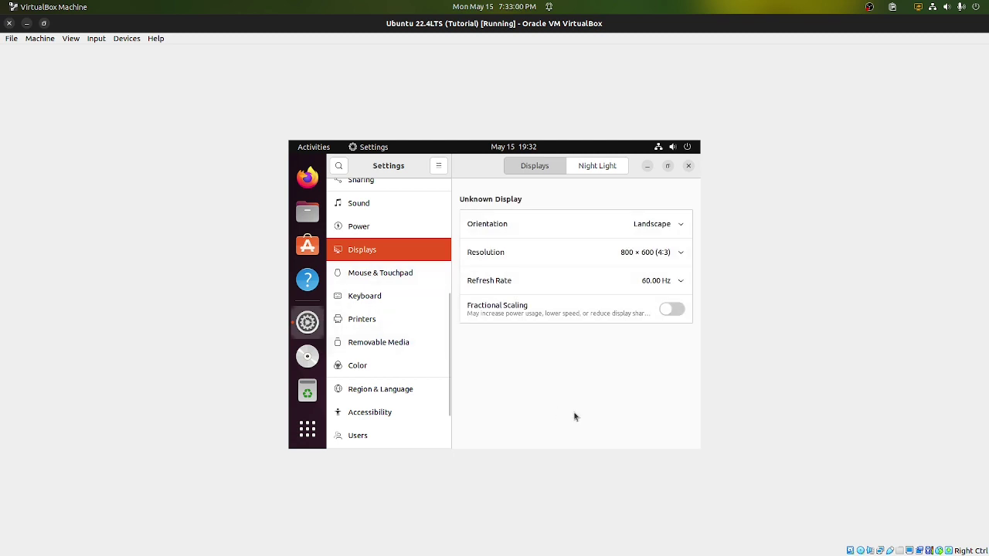
- Set resolution to 1280 × 800 (16:10), apply and keep it, then close Settings
{"action": "left_click", "coordinate": [611, 253]}
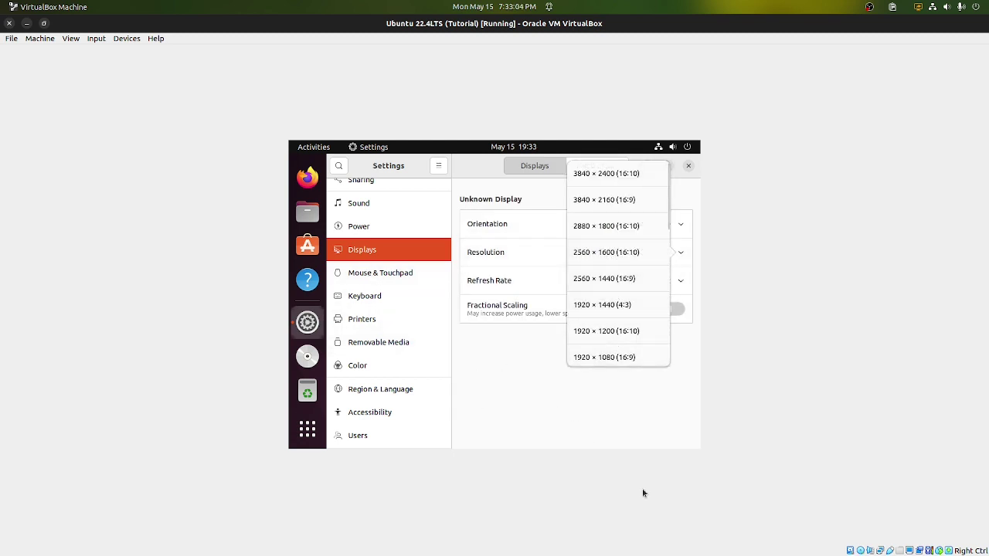
{"action": "scroll", "coordinate": [618, 351], "scroll_direction": "down", "scroll_amount": 2}
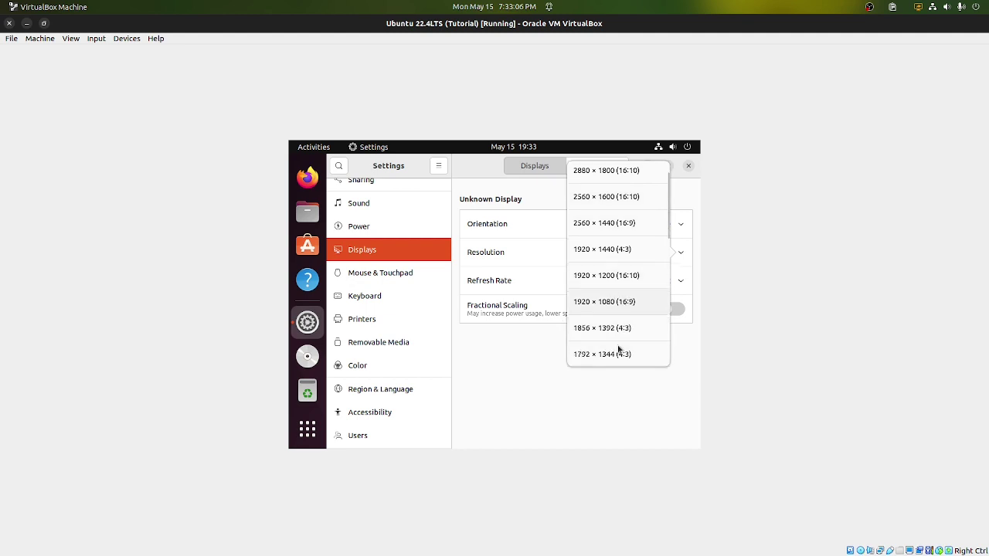
{"action": "scroll", "coordinate": [618, 349], "scroll_direction": "down", "scroll_amount": 8}
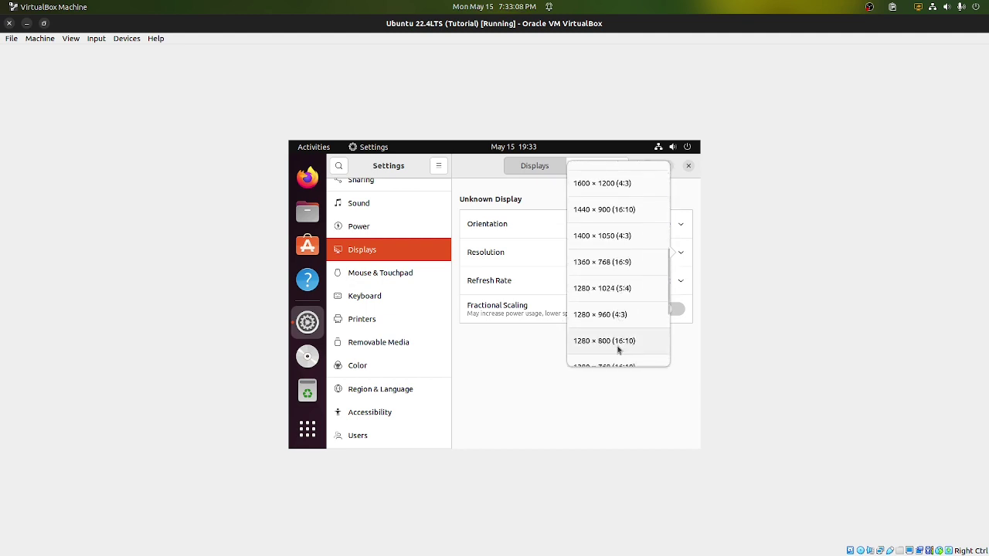
{"action": "left_click", "coordinate": [615, 342]}
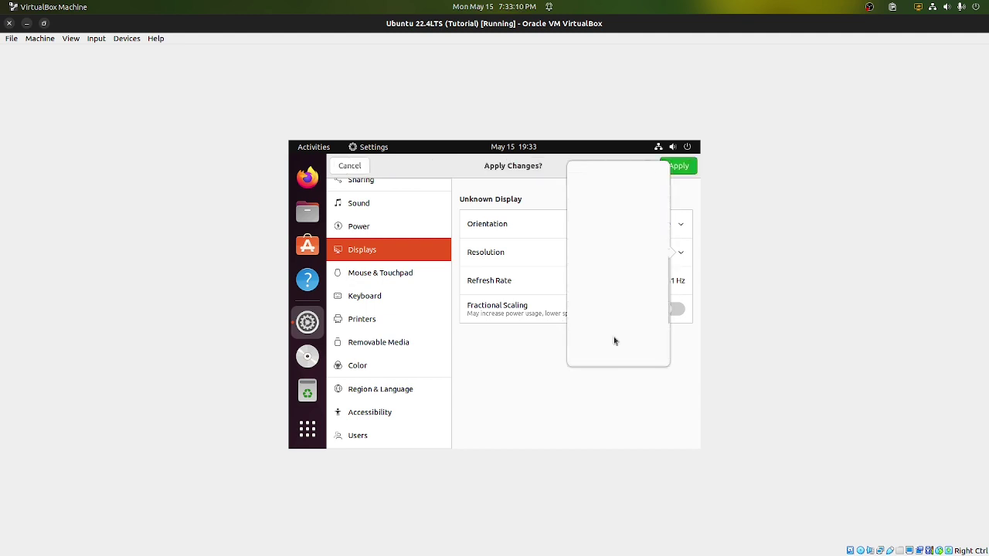
{"action": "left_click", "coordinate": [669, 170]}
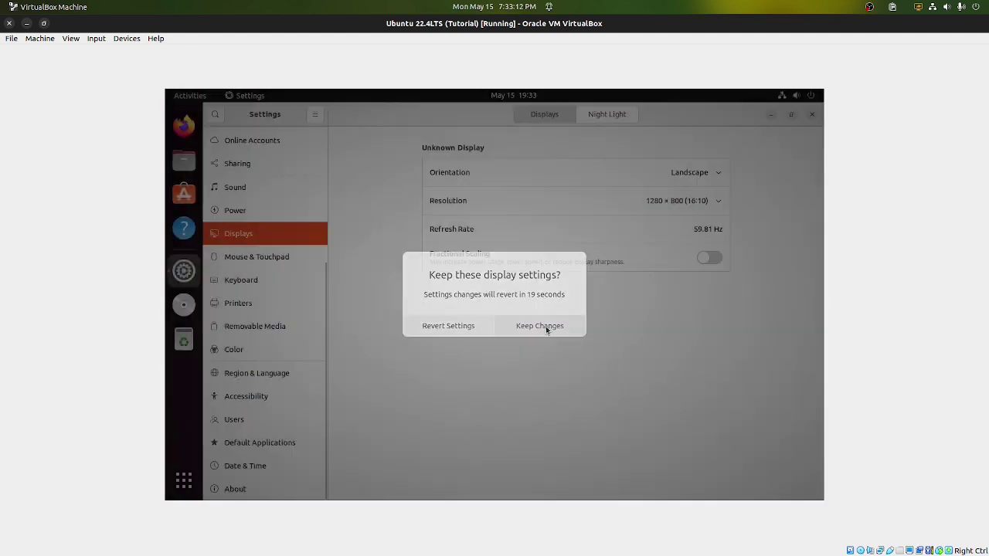
{"action": "left_click", "coordinate": [546, 327]}
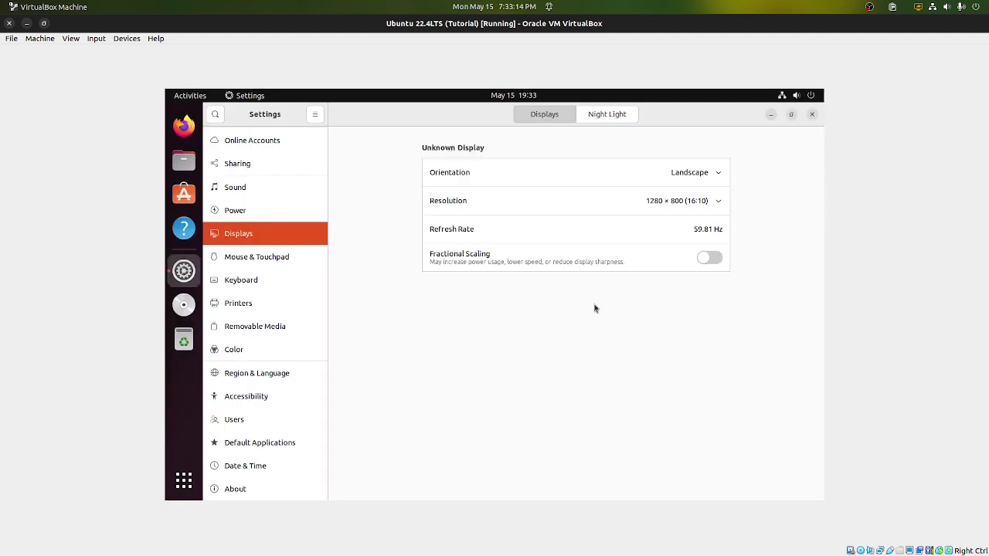
{"action": "left_click", "coordinate": [813, 115]}
- Drag the Home icon to the upper left of the desktop
{"action": "left_click_drag", "start_coordinate": [550, 337], "coordinate": [244, 146]}
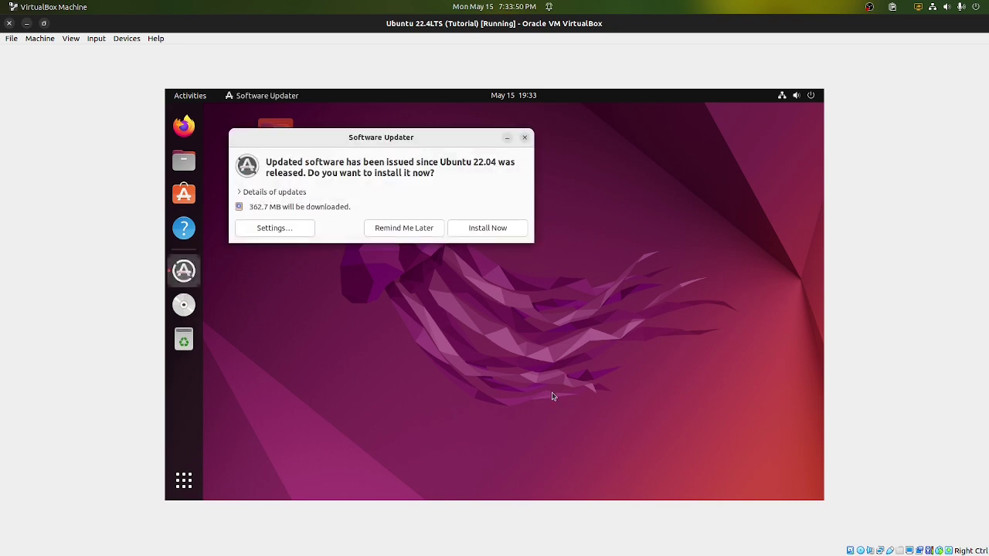
- Postpone the offered software updates with Remind Me Later
{"action": "left_click", "coordinate": [435, 226]}
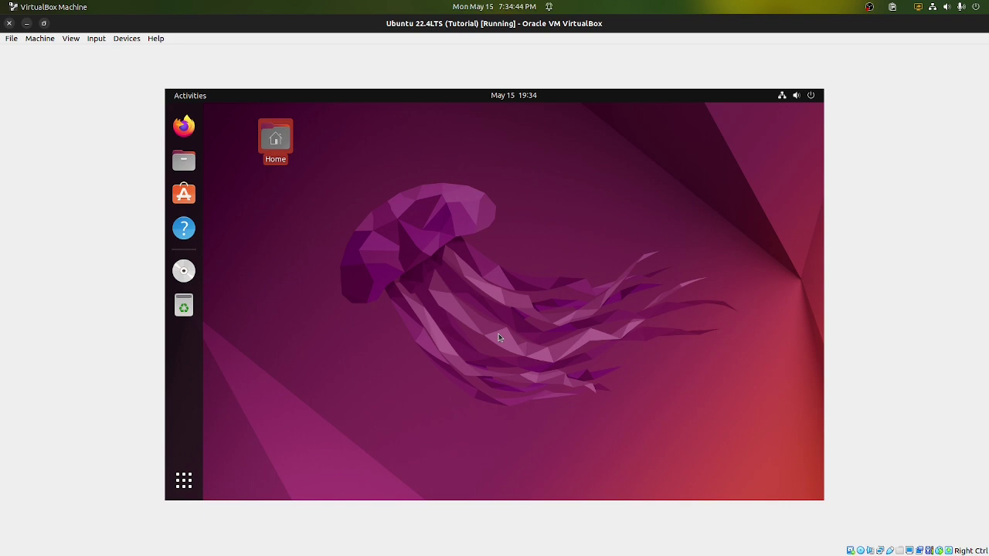
- Open a terminal, move it aside, and run sudo apt update with the administrator password
{"action": "key", "text": "ctrl+alt+t"}
{"action": "left_click_drag", "start_coordinate": [324, 149], "coordinate": [470, 152]}
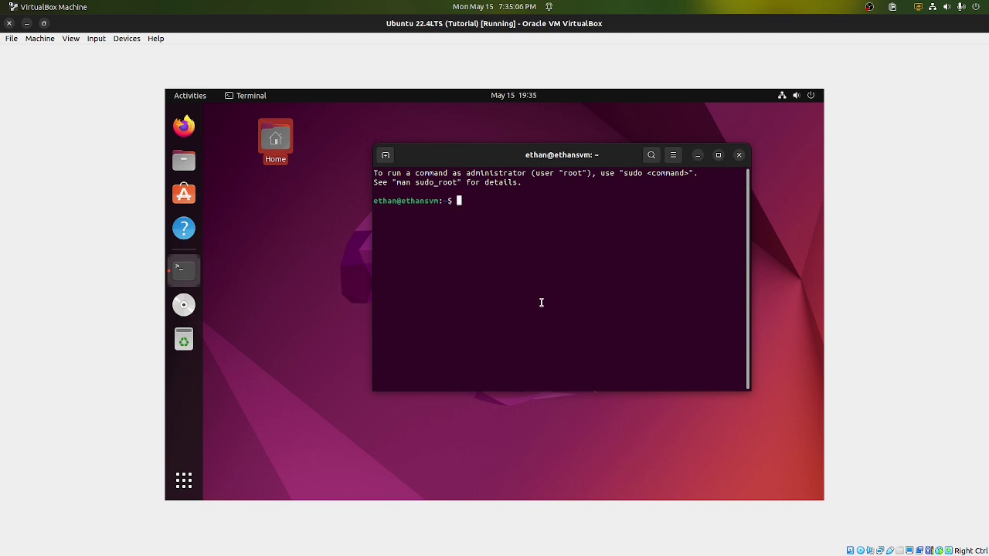
{"action": "type", "text": "sudo apt update"}
{"action": "key", "text": "Return"}
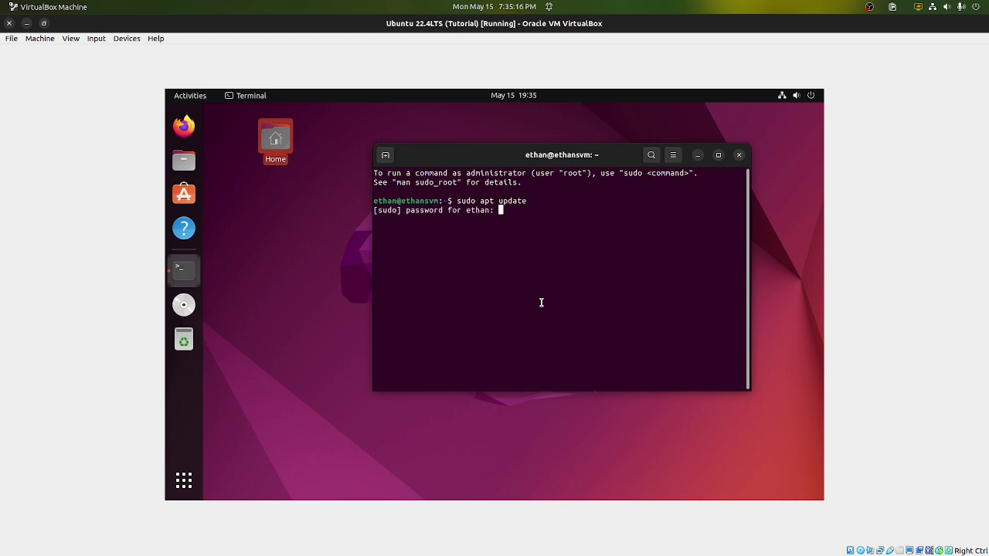
{"action": "key", "text": "Return"}
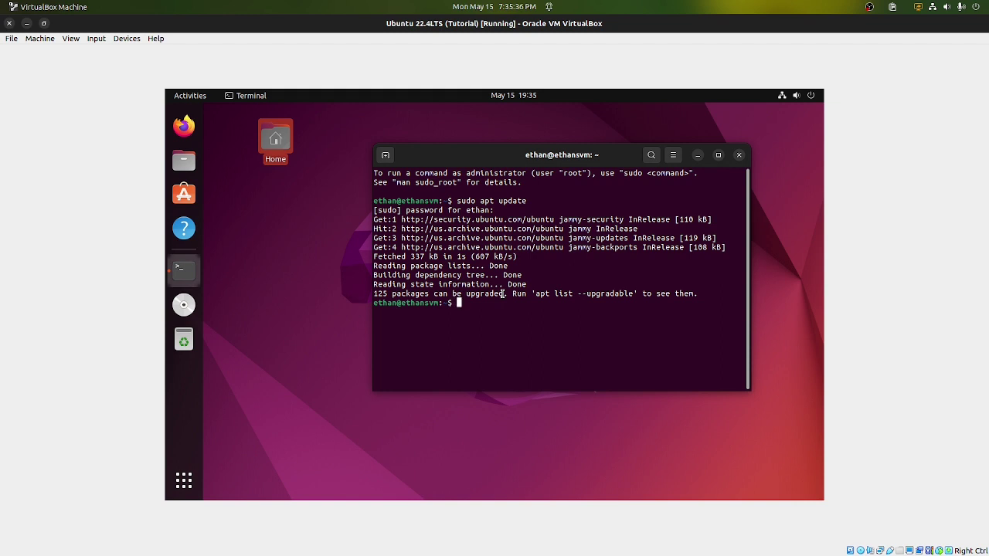
- Run the apt upgrade command and confirm continuing with the upgrade
{"action": "type", "text": "do apt upgrade"}
{"action": "key", "text": "Return"}
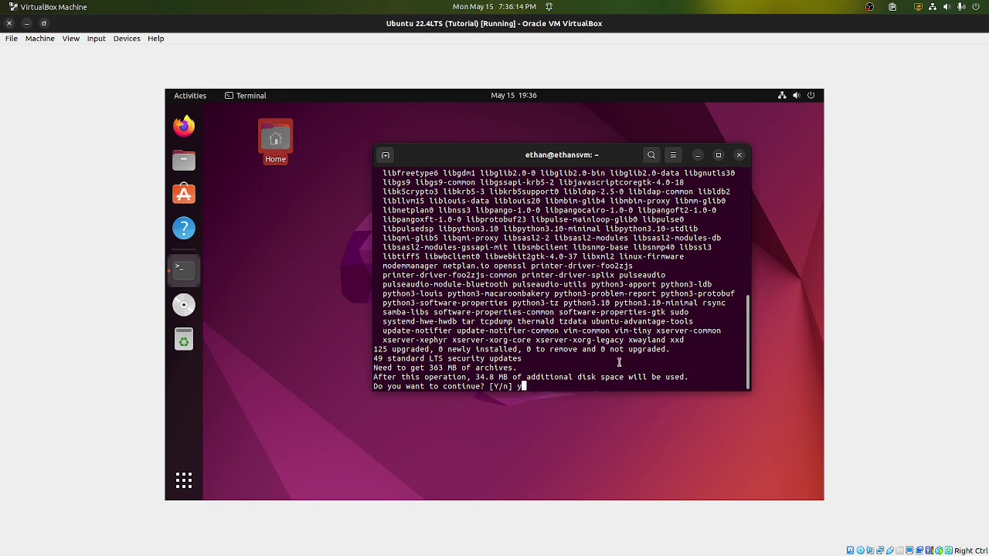
{"action": "key", "text": "Return"}
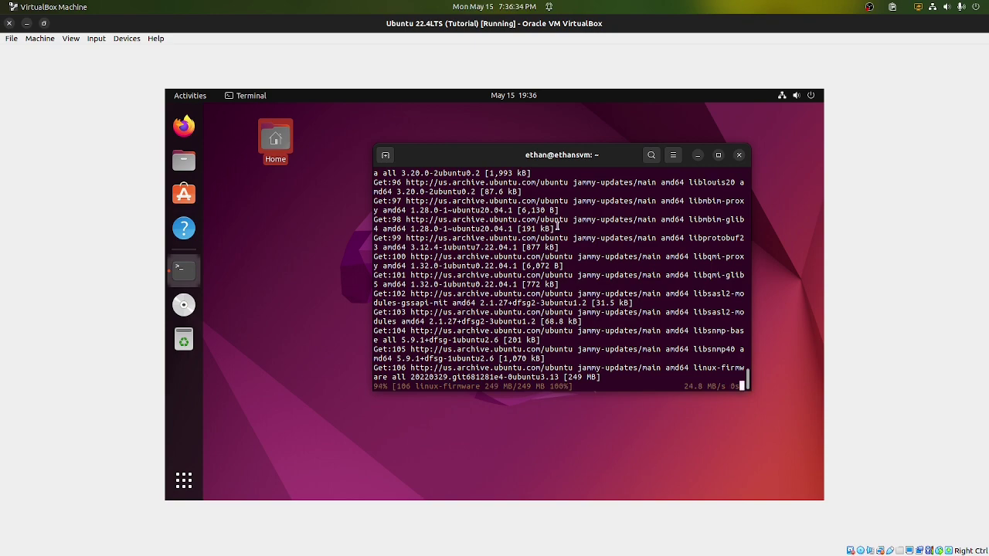
- Reposition the terminal window while the upgrade unpacks packages
{"action": "left_click_drag", "start_coordinate": [526, 154], "coordinate": [430, 126]}
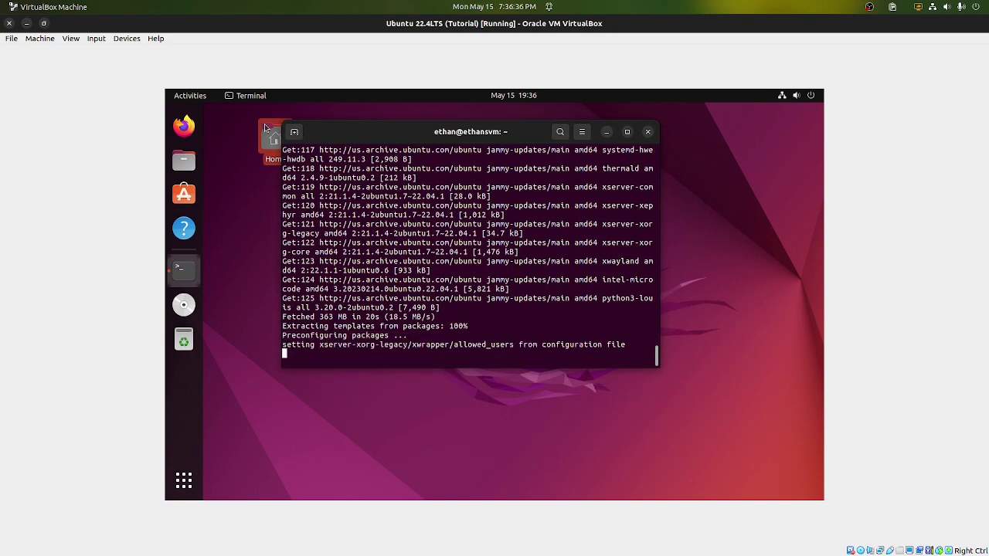
{"action": "left_click", "coordinate": [208, 132]}
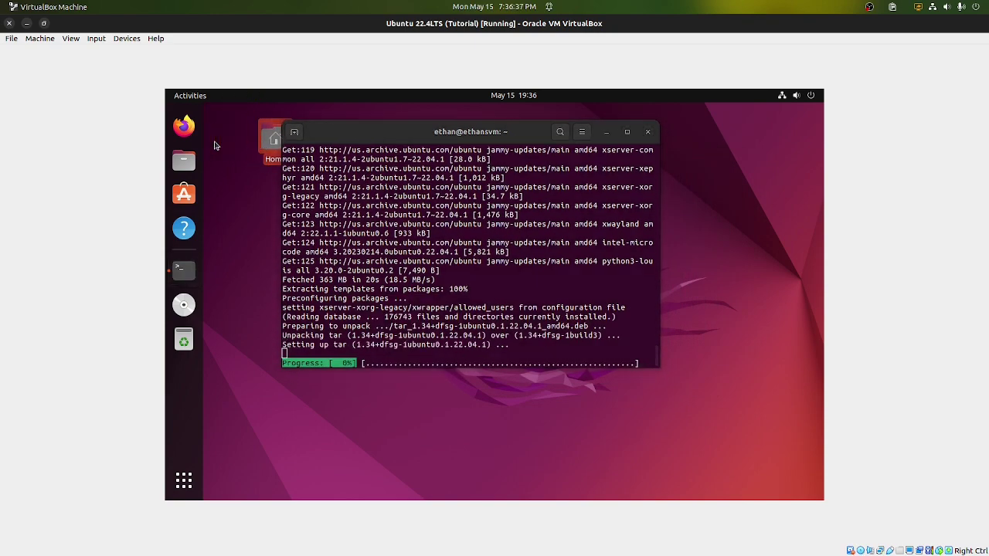
{"action": "left_click_drag", "start_coordinate": [410, 133], "coordinate": [418, 151]}
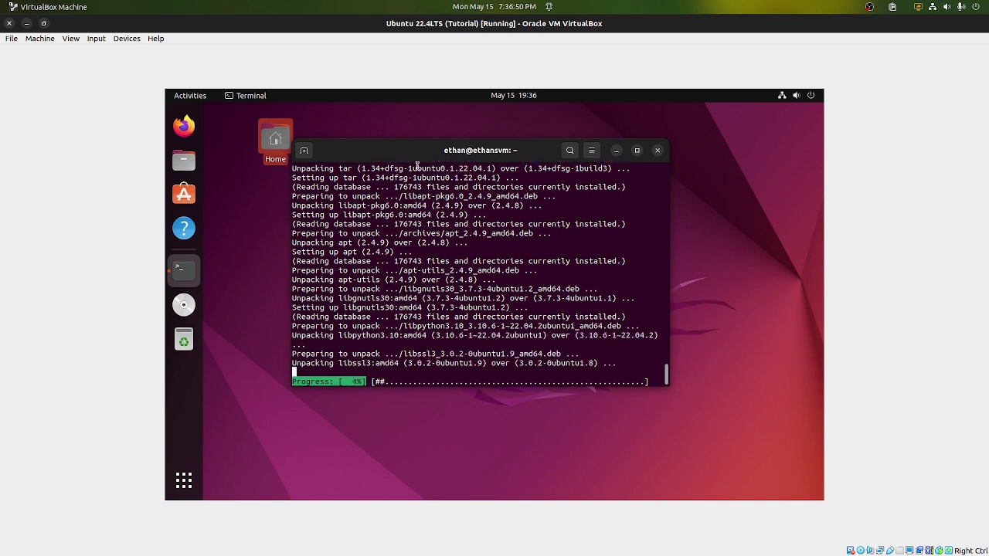
{"action": "left_click_drag", "start_coordinate": [397, 156], "coordinate": [394, 122]}
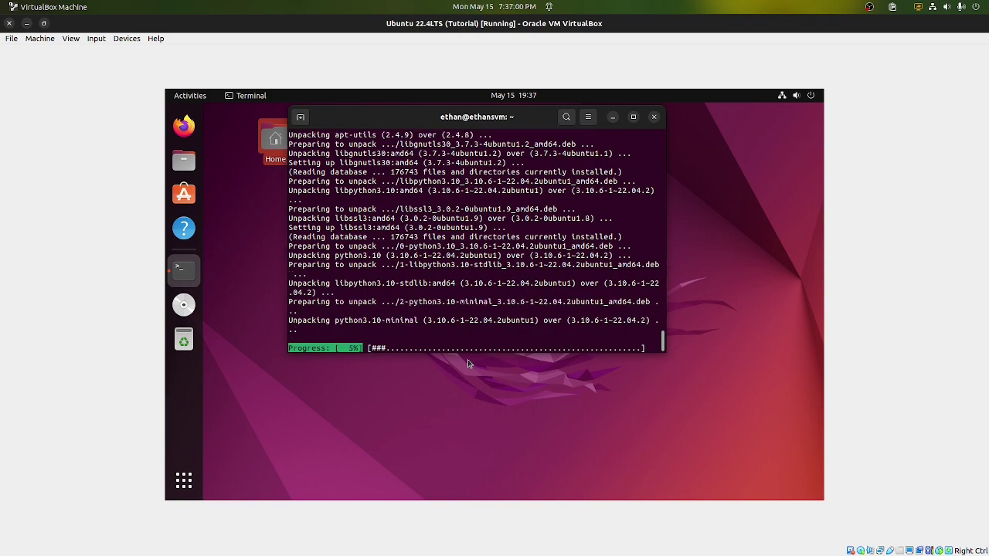
{"action": "key", "text": "super"}
- Open Settings > Appearance and set Position of New Icons to Top Right
{"action": "type", "text": "sett"}
{"action": "key", "text": "Return"}
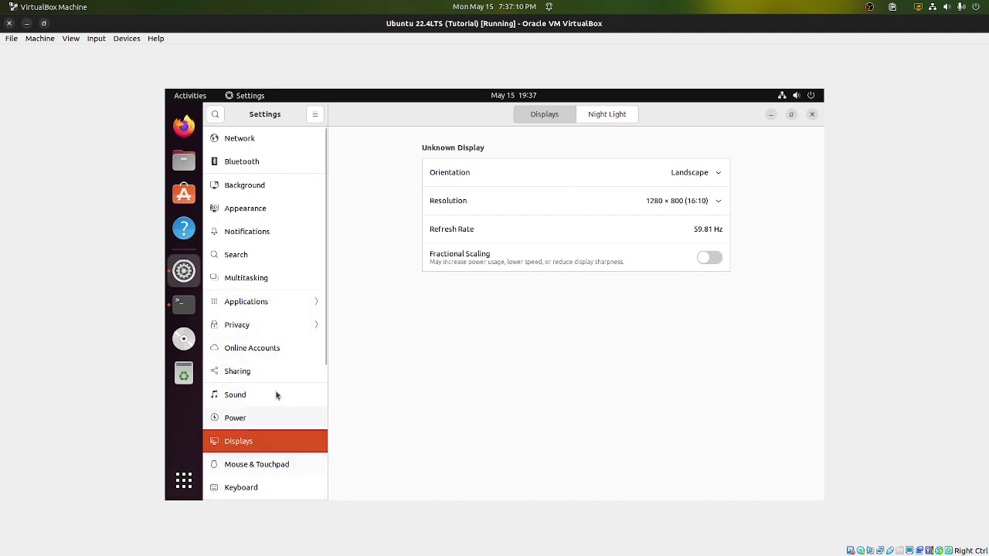
{"action": "left_click", "coordinate": [246, 209]}
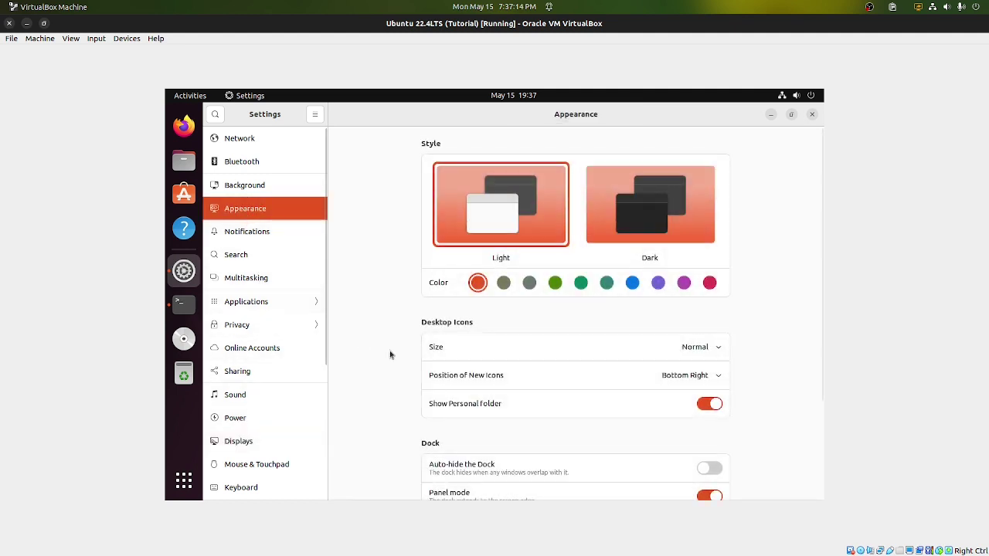
{"action": "scroll", "coordinate": [394, 369], "scroll_direction": "down", "scroll_amount": 3}
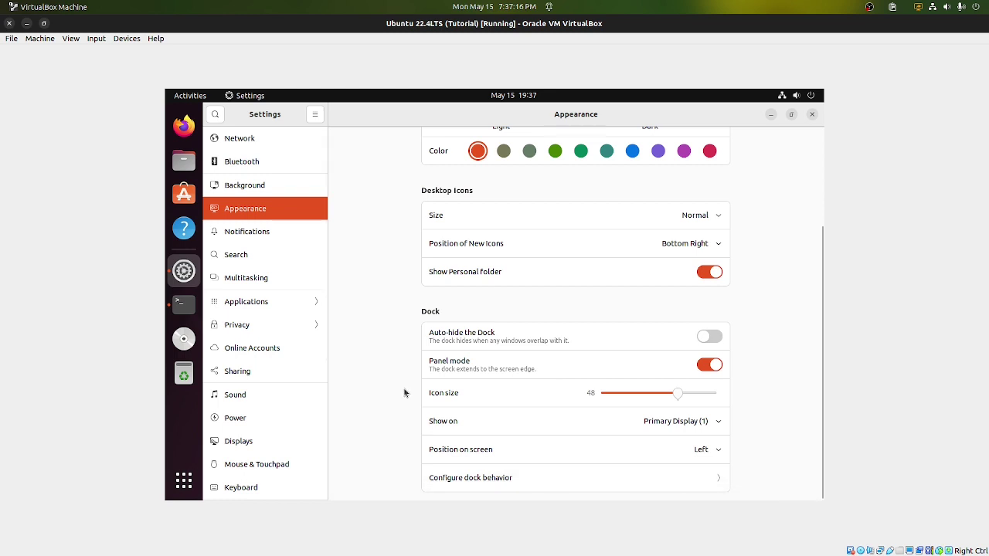
{"action": "left_click", "coordinate": [672, 244]}
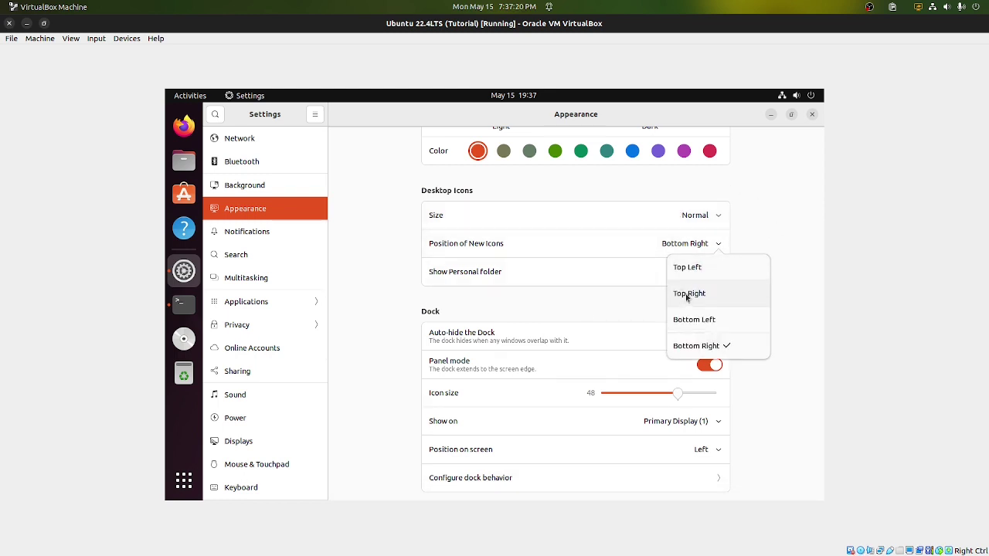
{"action": "left_click", "coordinate": [686, 295]}
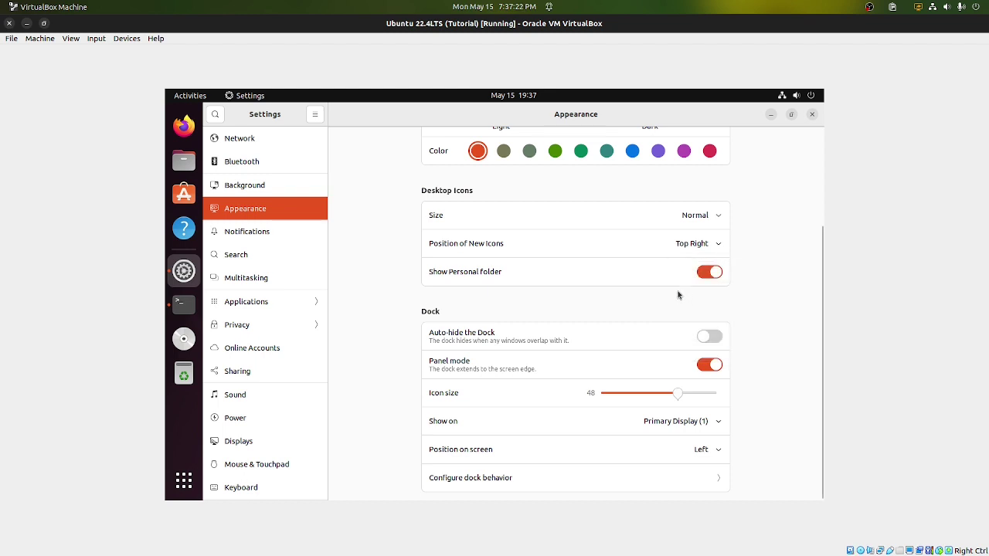
{"action": "left_click", "coordinate": [668, 246]}
{"action": "left_click", "coordinate": [663, 340]}
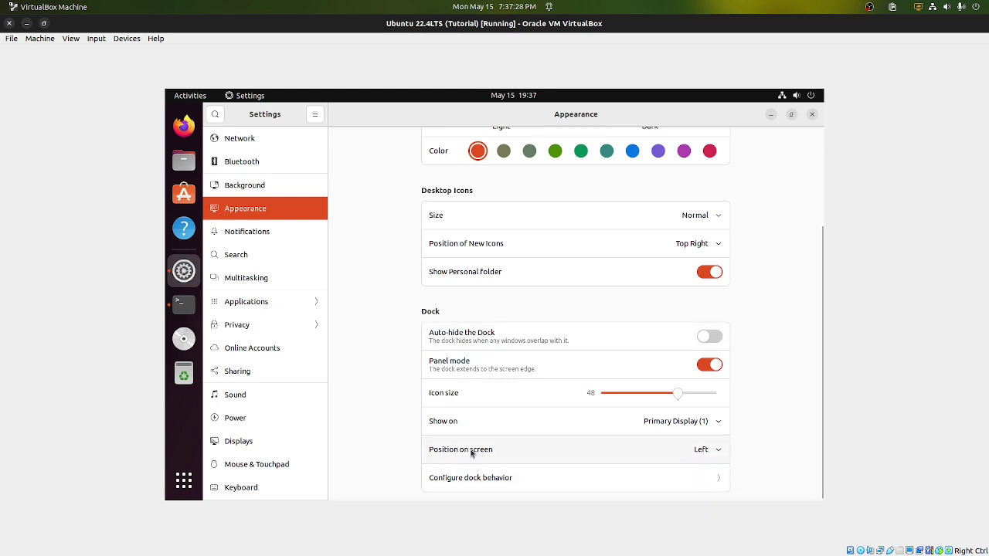
- Set the dock's Position on screen to Bottom, after briefly trying Right
{"action": "left_click", "coordinate": [618, 449]}
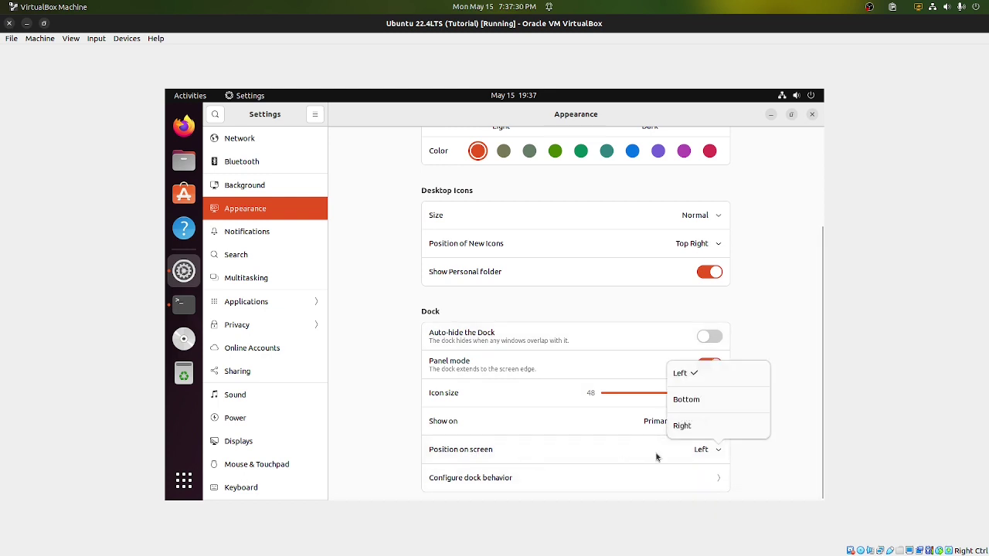
{"action": "left_click", "coordinate": [703, 401]}
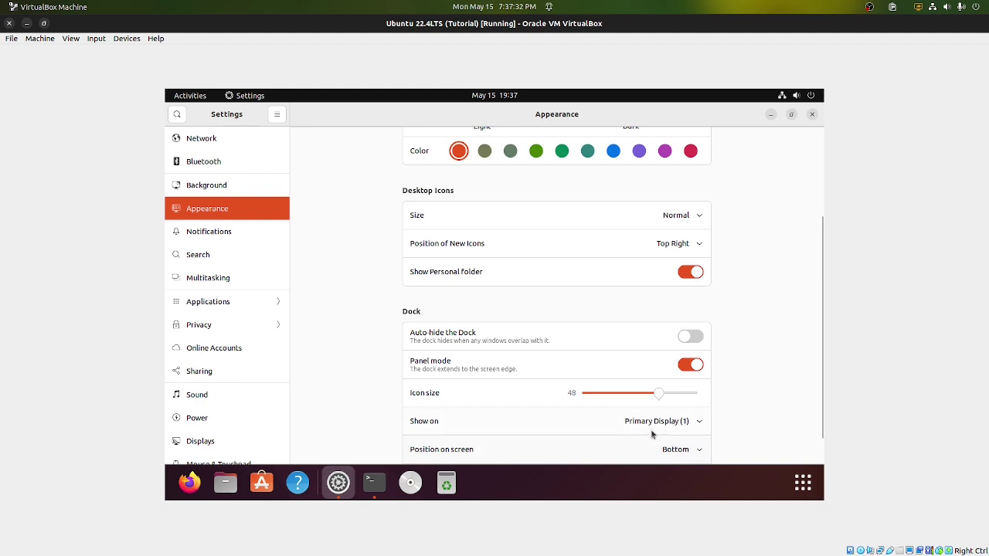
{"action": "left_click", "coordinate": [649, 426]}
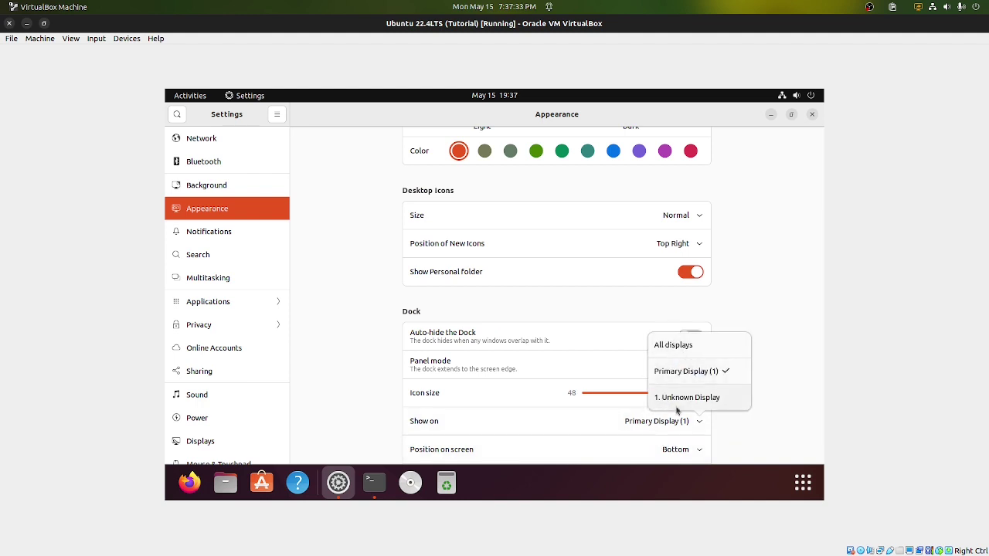
{"action": "left_click", "coordinate": [561, 406]}
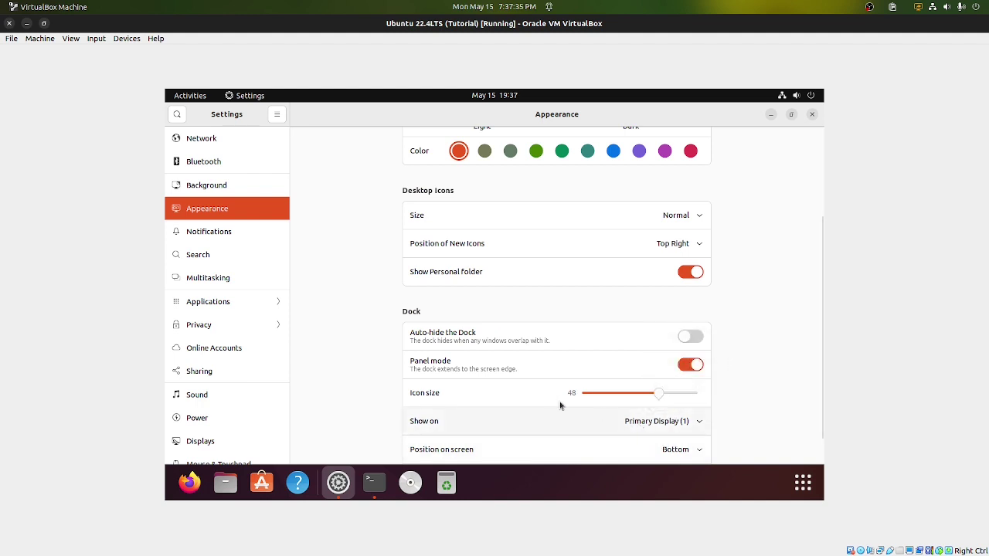
{"action": "left_click", "coordinate": [638, 450]}
{"action": "left_click", "coordinate": [661, 429]}
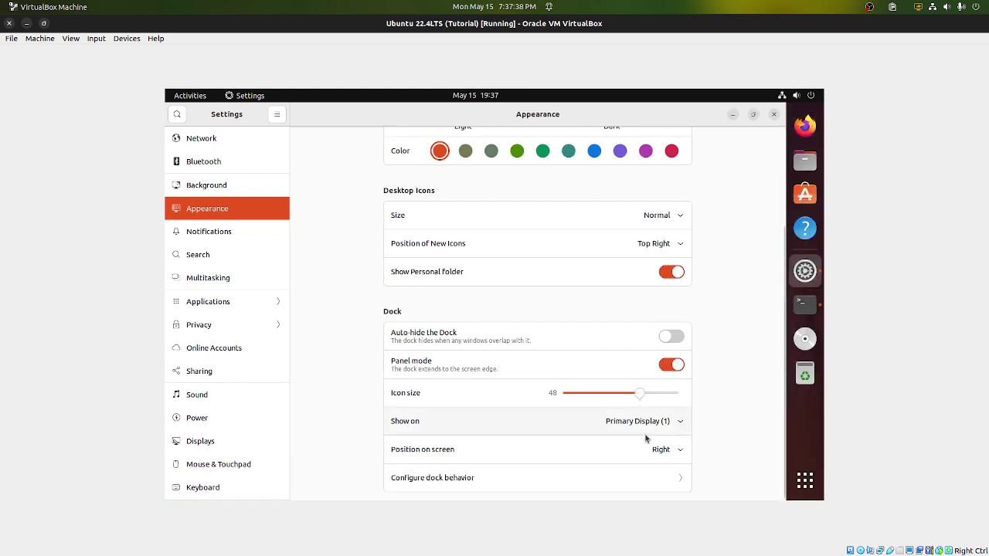
{"action": "left_click", "coordinate": [630, 450]}
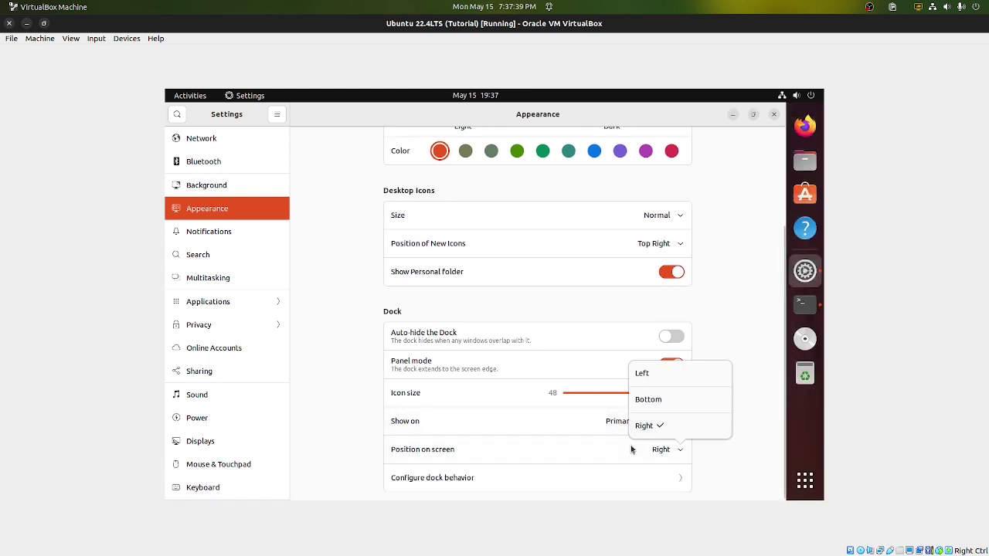
{"action": "left_click", "coordinate": [662, 402]}
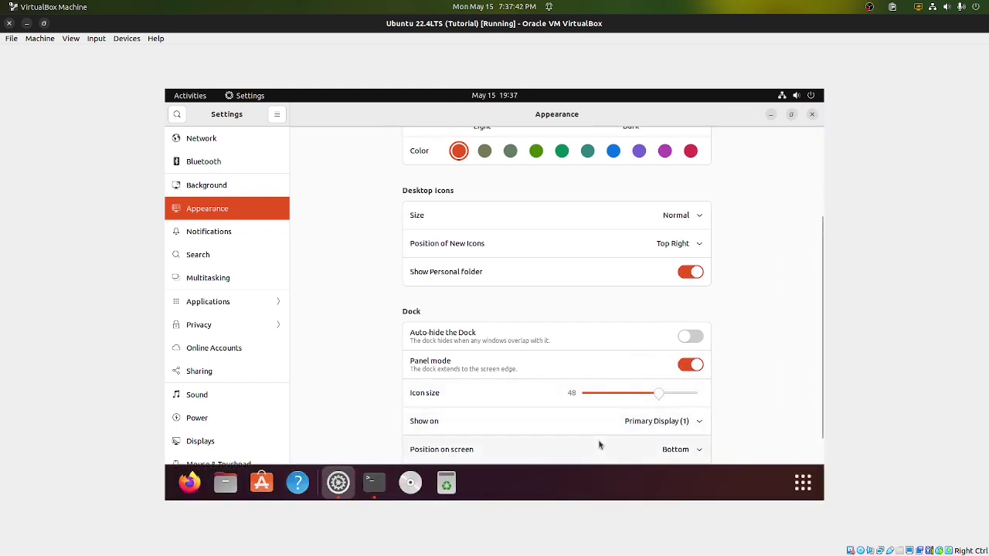
- Toggle dock panel mode off and back on, and check the dock behaviour dialog
{"action": "left_click", "coordinate": [690, 364]}
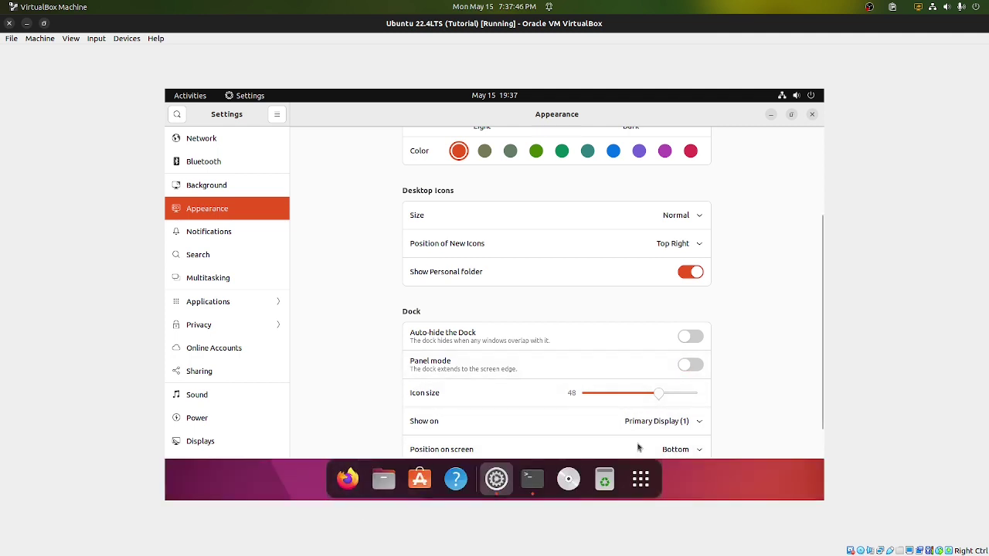
{"action": "left_click", "coordinate": [688, 365]}
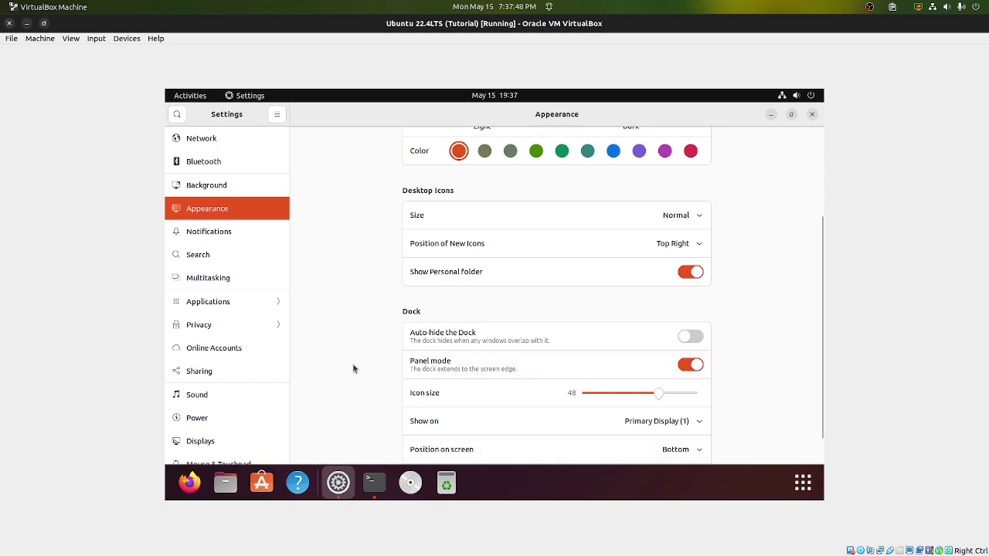
{"action": "scroll", "coordinate": [353, 368], "scroll_direction": "down", "scroll_amount": 1}
{"action": "left_click", "coordinate": [440, 444]}
{"action": "left_click", "coordinate": [568, 213]}
{"action": "scroll", "coordinate": [375, 329], "scroll_direction": "up", "scroll_amount": 2}
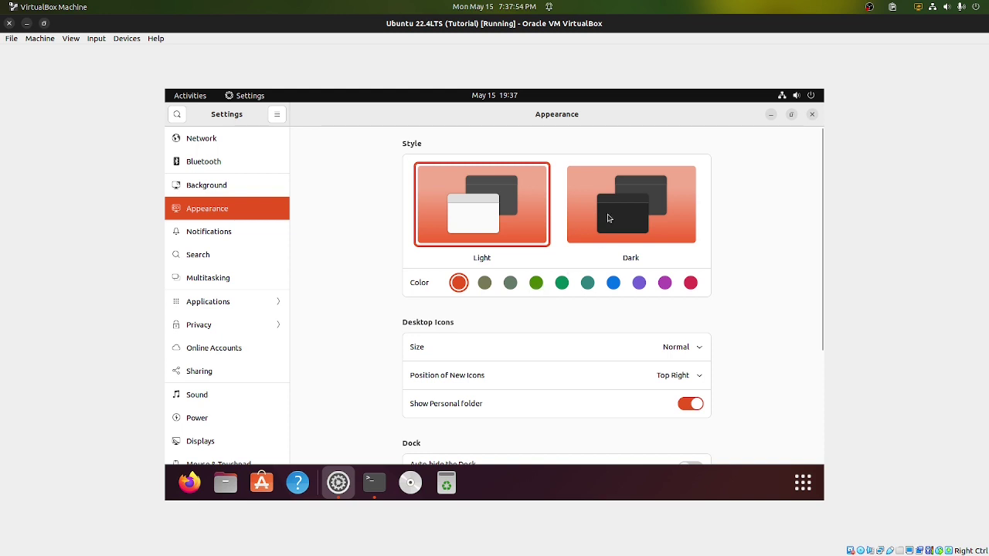
- Choose the Dark style and the green accent colour in Appearance
{"action": "left_click", "coordinate": [607, 218]}
{"action": "left_click", "coordinate": [535, 283]}
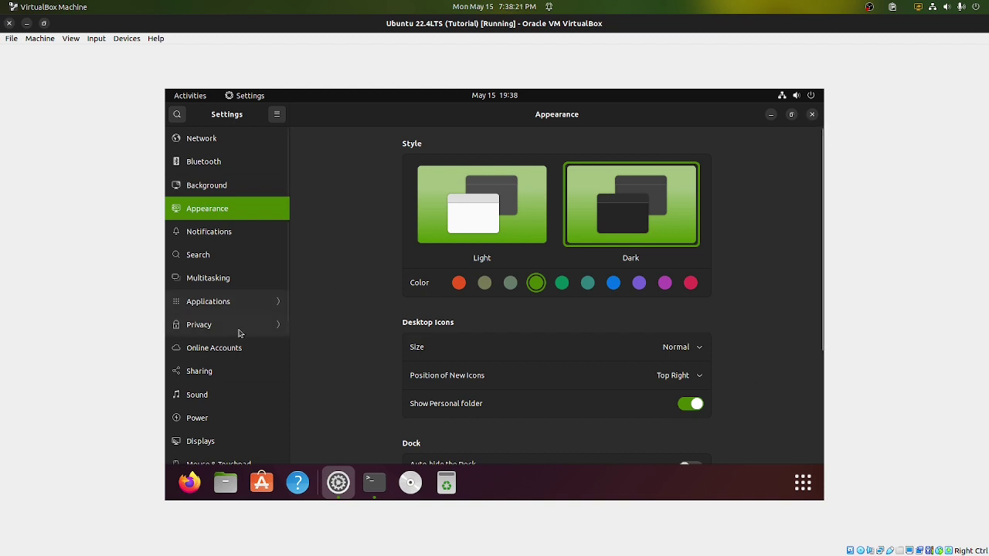
{"action": "scroll", "coordinate": [266, 285], "scroll_direction": "down", "scroll_amount": 5}
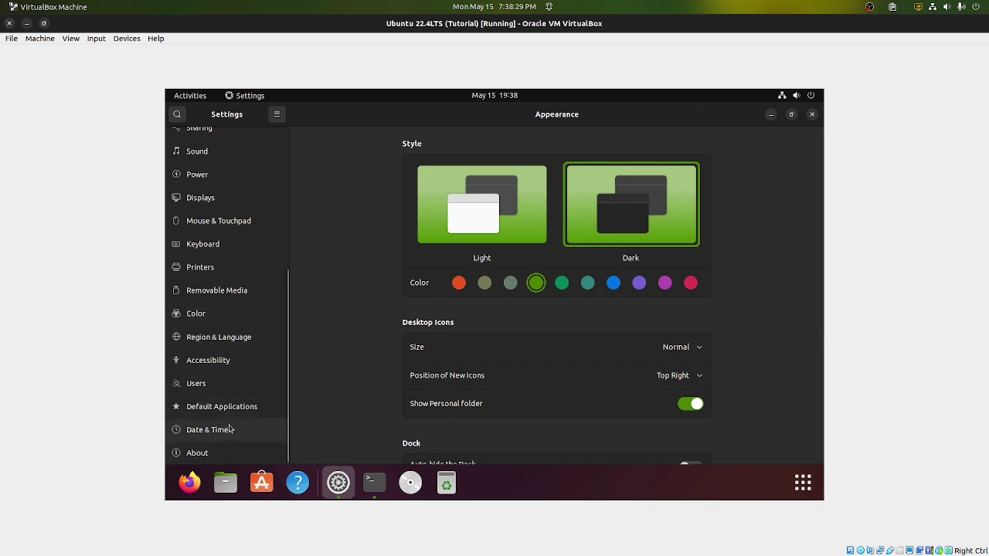
- Change Date & Time's Time Format to AM / PM so the clock reads 7:38 PM
{"action": "left_click", "coordinate": [221, 430]}
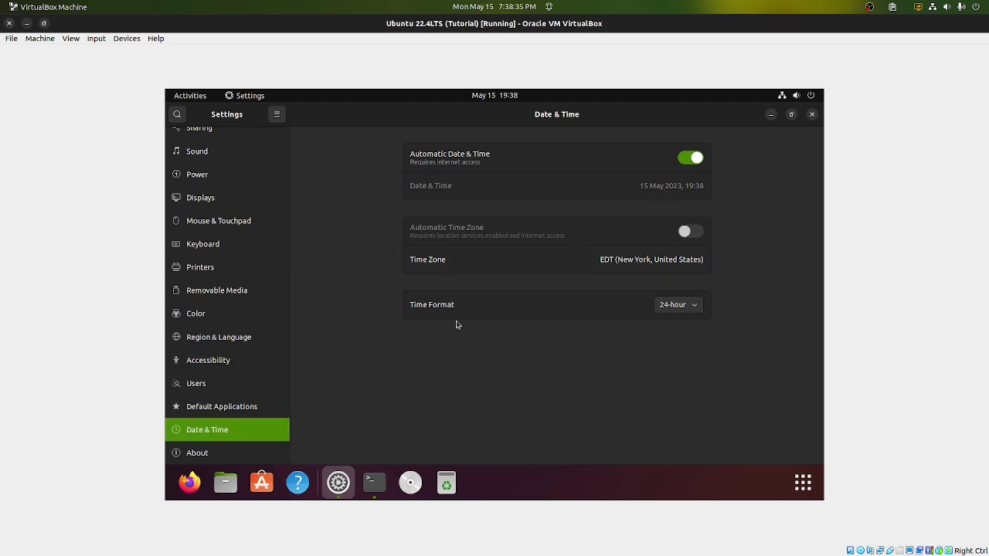
{"action": "left_click", "coordinate": [686, 308]}
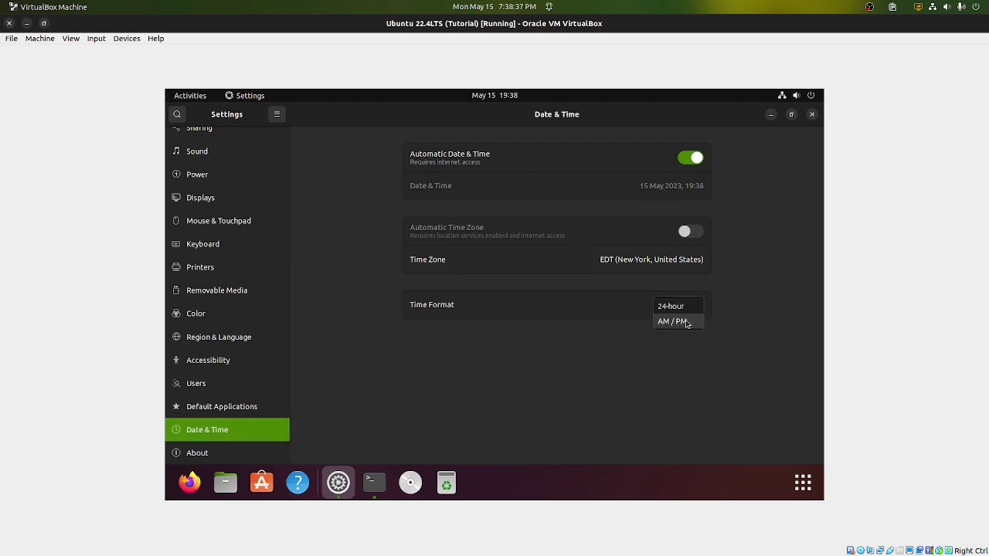
{"action": "left_click", "coordinate": [680, 321]}
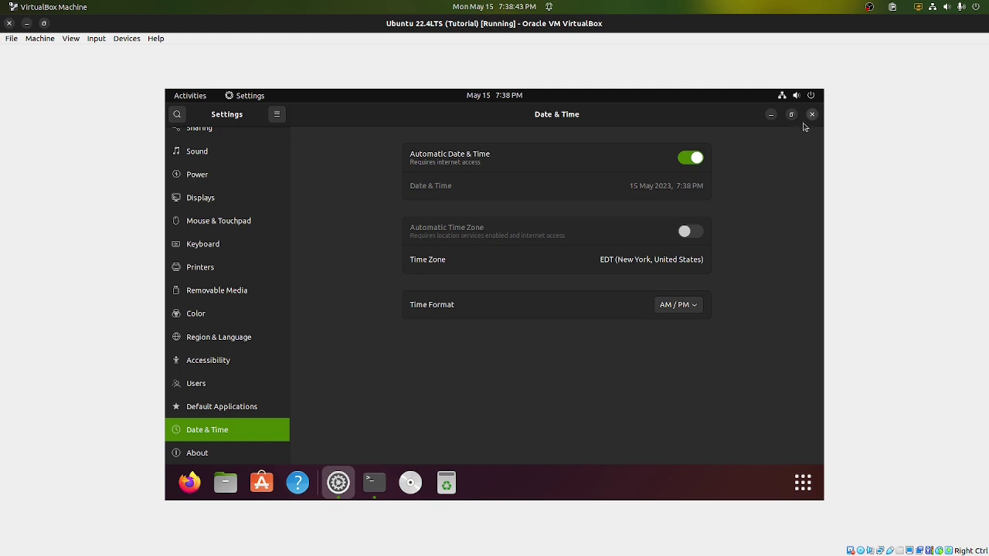
{"action": "scroll", "coordinate": [249, 340], "scroll_direction": "up", "scroll_amount": 10}
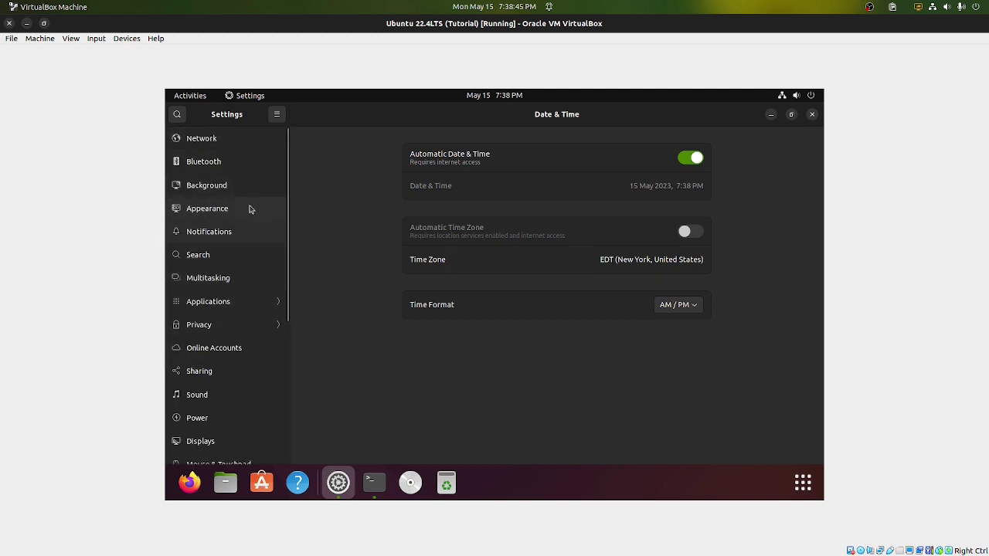
- View the Background page, then close Settings to return to the running upgrade terminal
{"action": "left_click", "coordinate": [232, 192]}
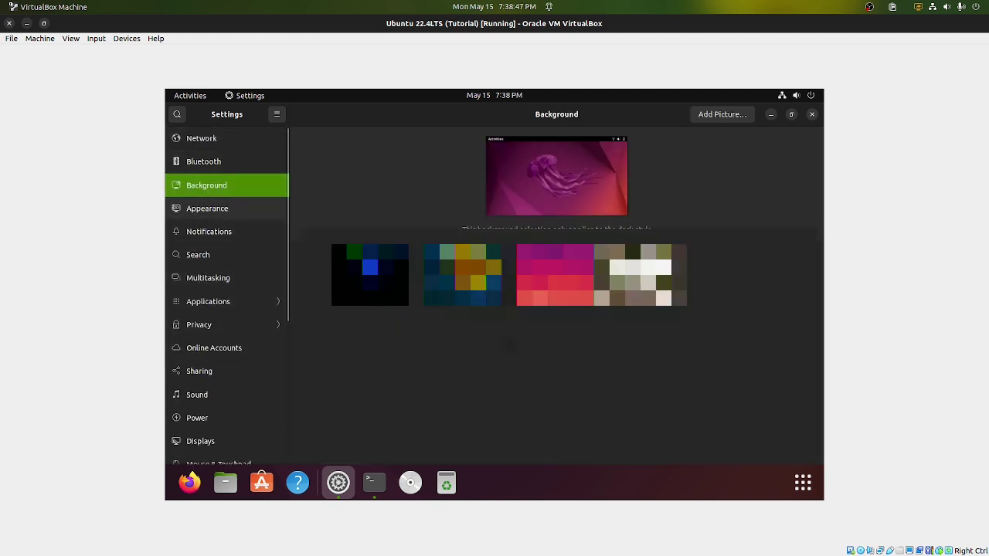
{"action": "left_click", "coordinate": [812, 114]}
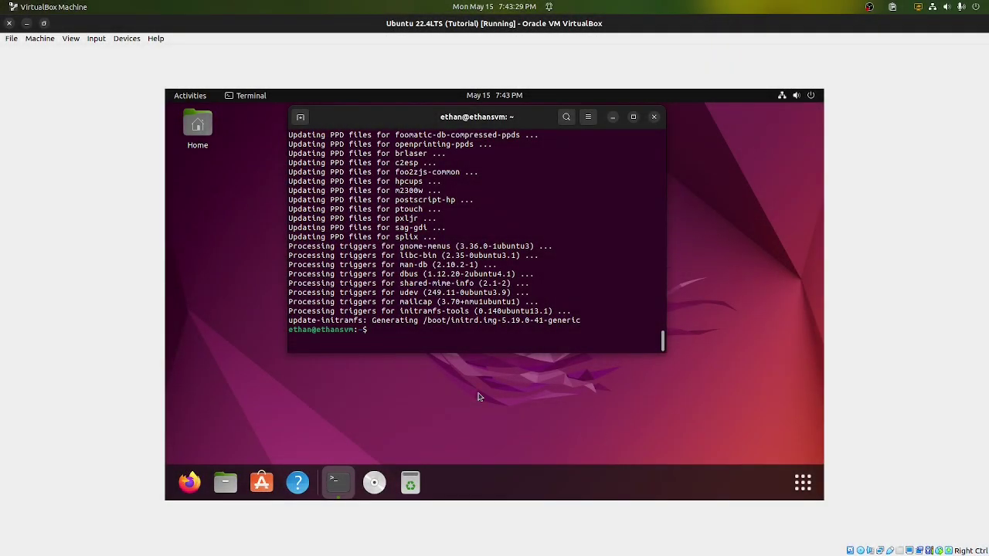
- Run sudo apt autoremove, which finds nothing to remove, then exit the terminal
{"action": "type", "text": "sudo apt autoremove"}
{"action": "key", "text": "Return"}
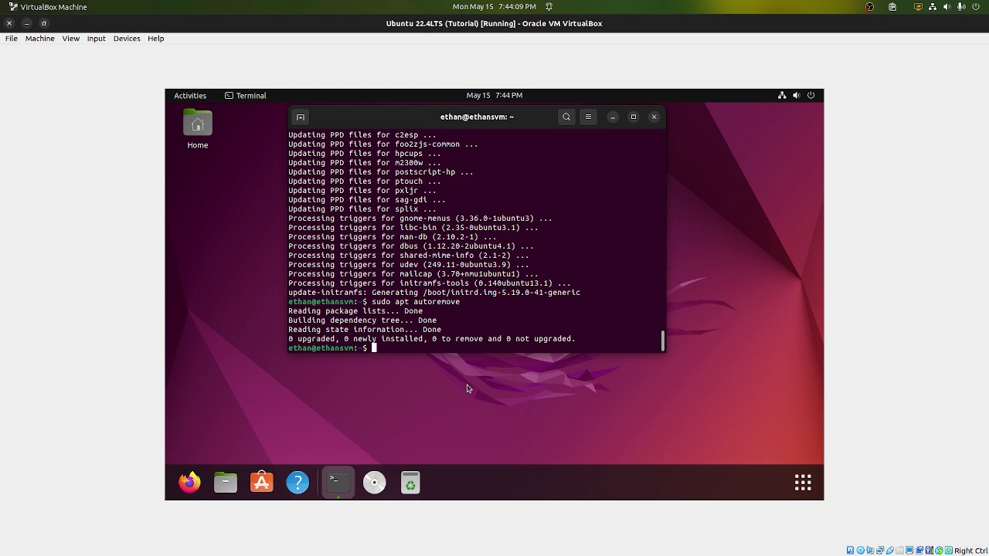
{"action": "type", "text": "exit"}
{"action": "key", "text": "Return"}
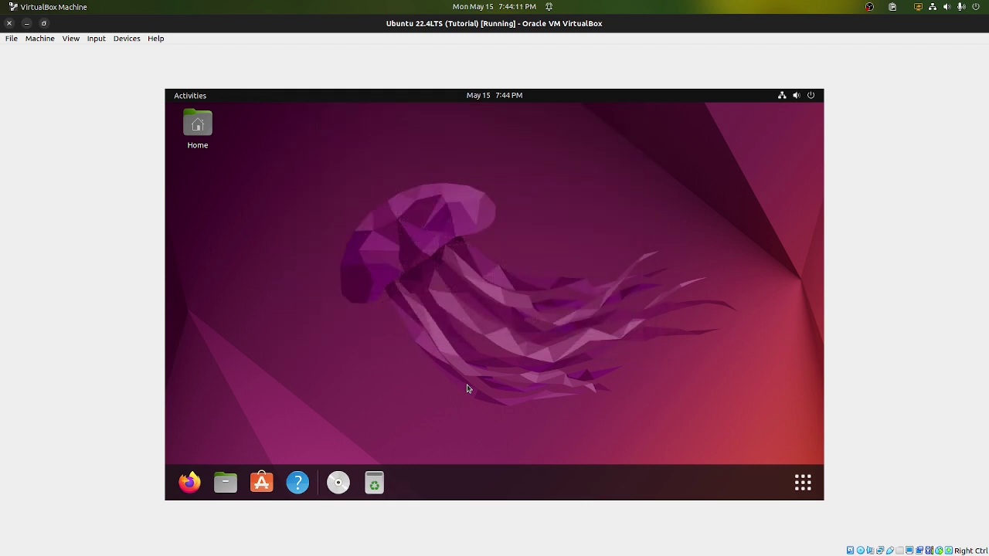
- Launch Ubuntu Software and search the catalogue for 'tweak' to bring up GNOME Tweaks
{"action": "left_click", "coordinate": [261, 485]}
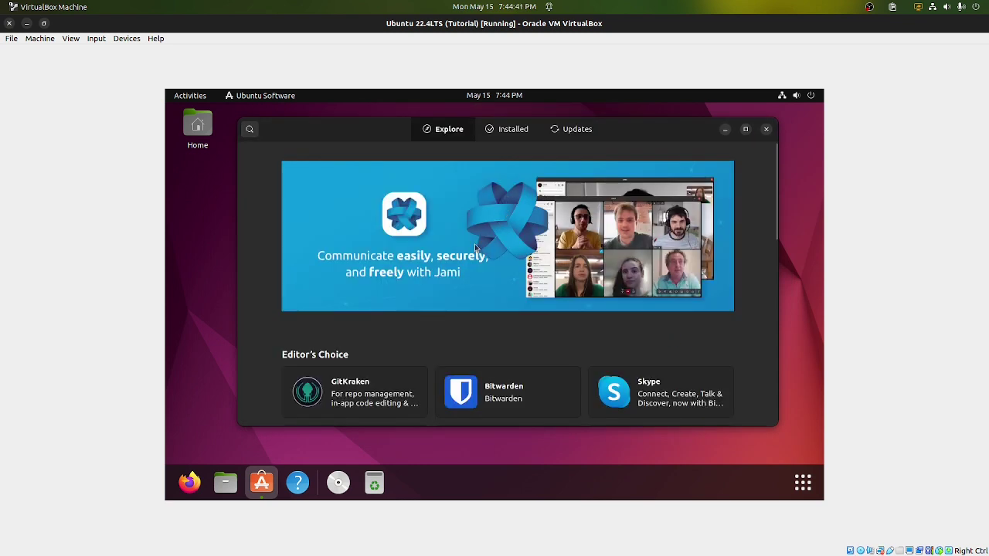
{"action": "left_click", "coordinate": [249, 129]}
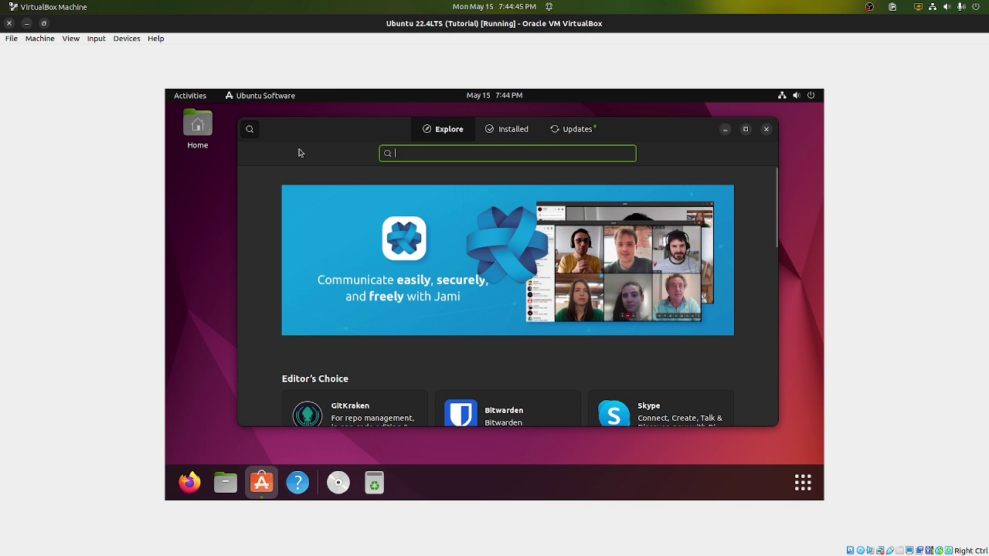
{"action": "type", "text": "twea"}
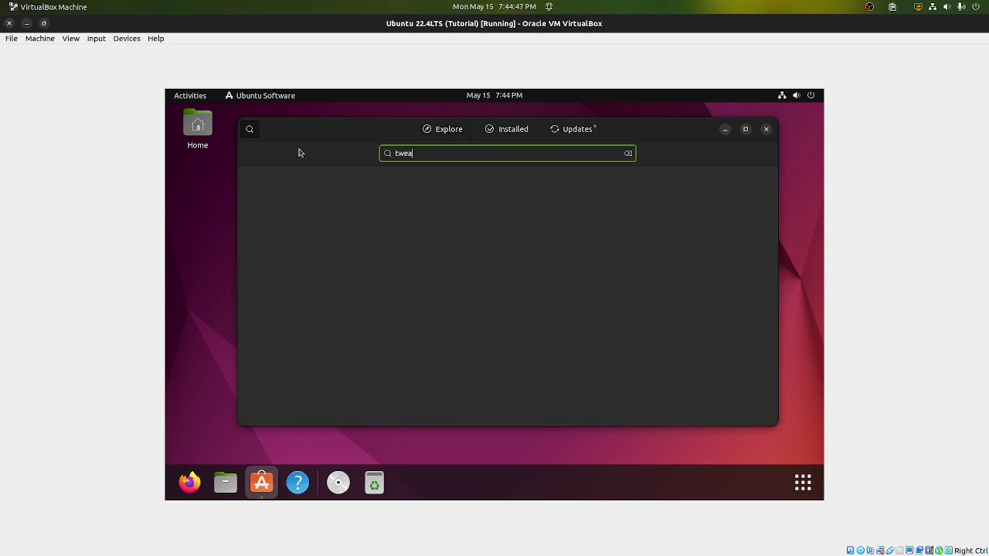
{"action": "type", "text": "k"}
{"action": "key", "text": "BackSpace"}
{"action": "key", "text": "BackSpace"}
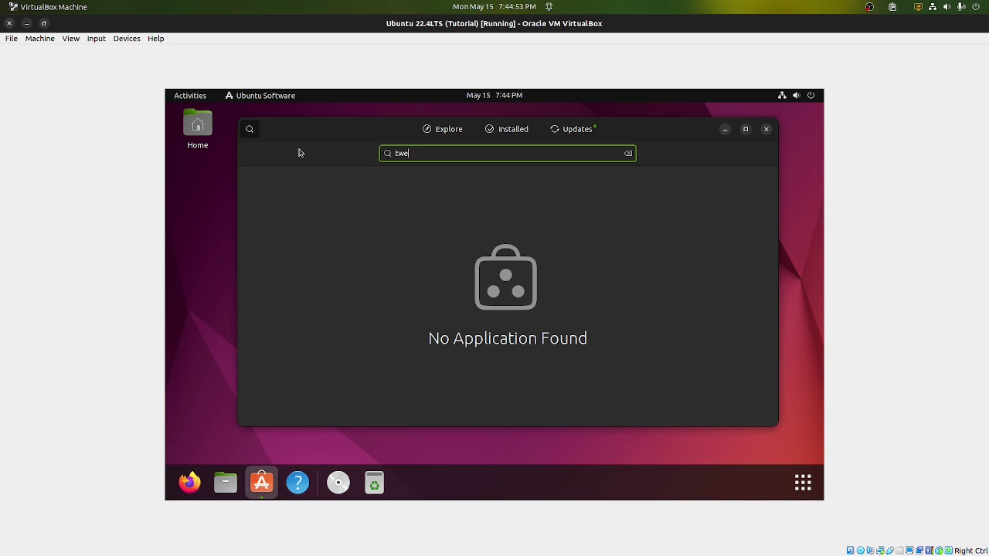
{"action": "type", "text": "ak"}
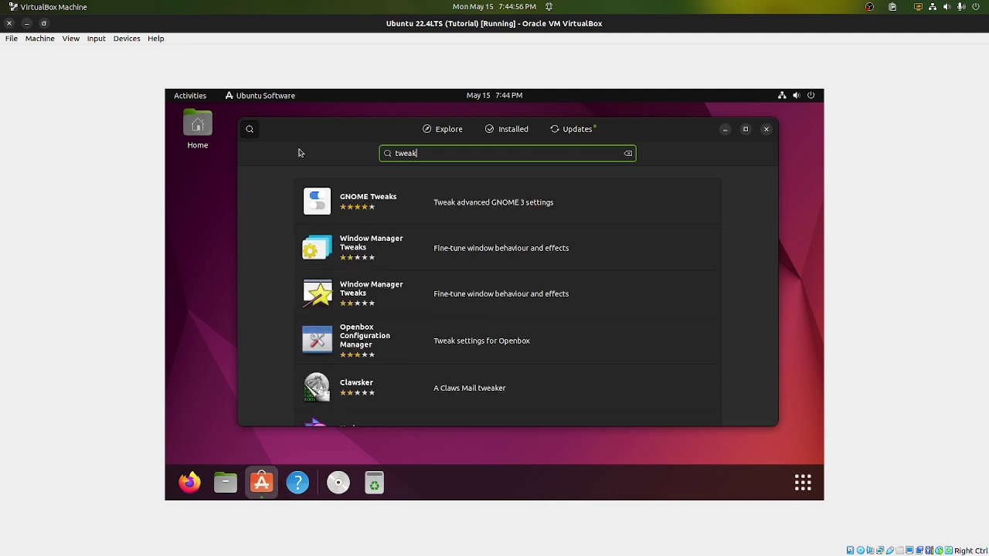
- Install GNOME Tweaks, authorizing with the account password, then close Ubuntu Software
{"action": "left_click", "coordinate": [376, 210]}
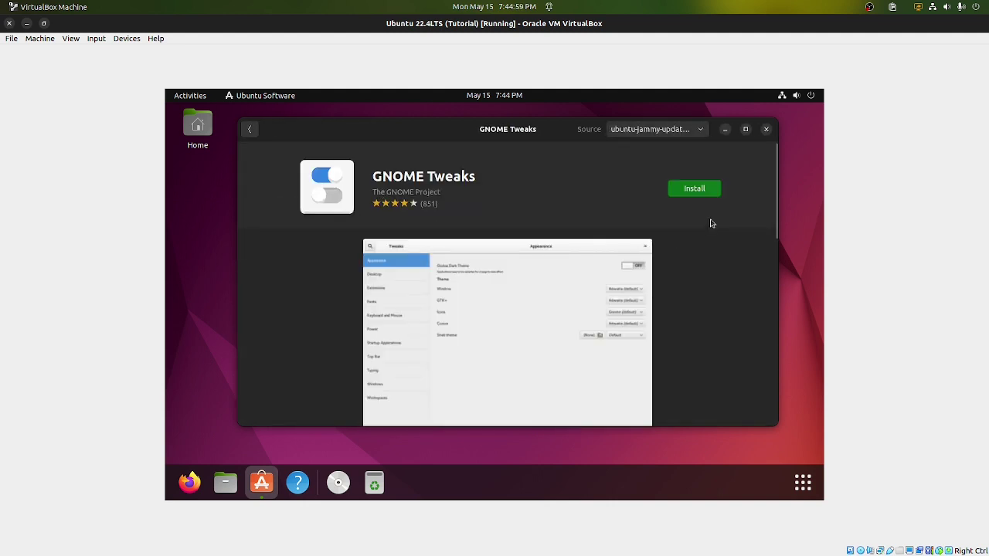
{"action": "left_click", "coordinate": [703, 191]}
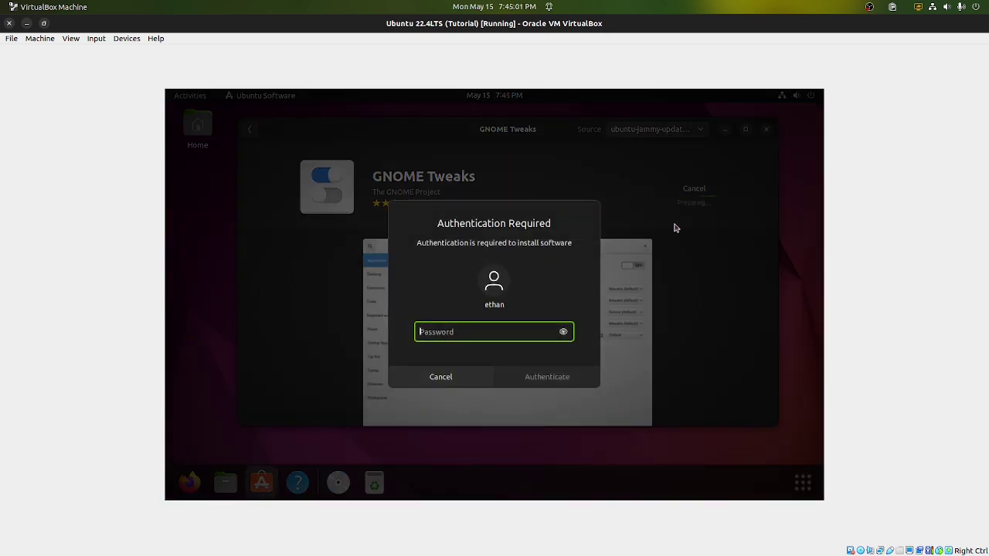
{"action": "type", "text": "••••••••"}
{"action": "key", "text": "Return"}
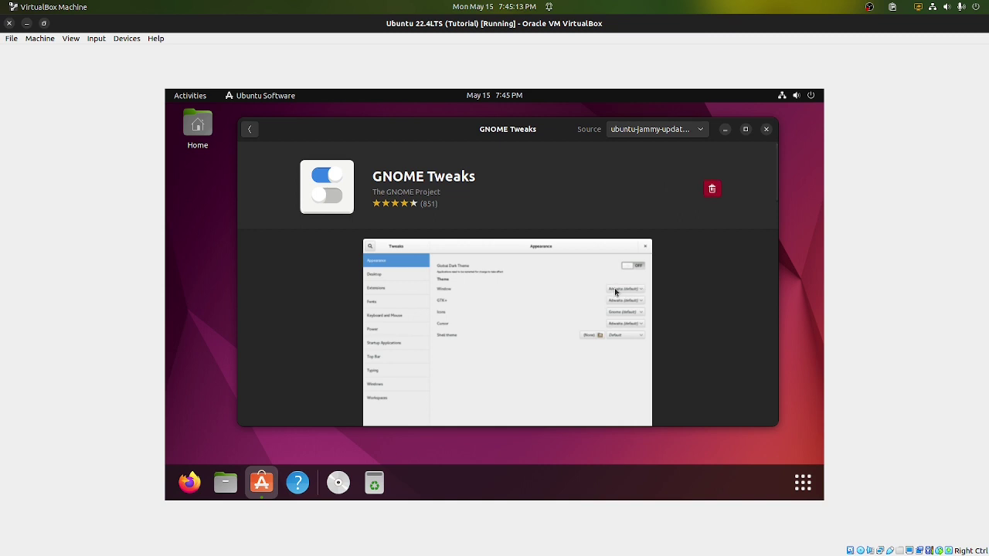
{"action": "left_click", "coordinate": [766, 130]}
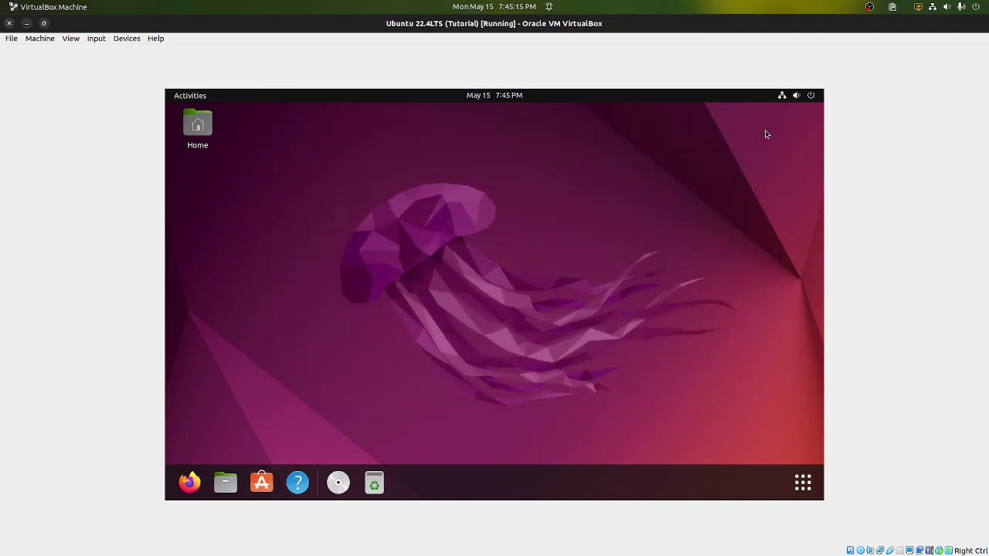
{"action": "key", "text": "super"}
- Launch Tweaks and set Window Titlebars button placement to Left
{"action": "type", "text": "t"}
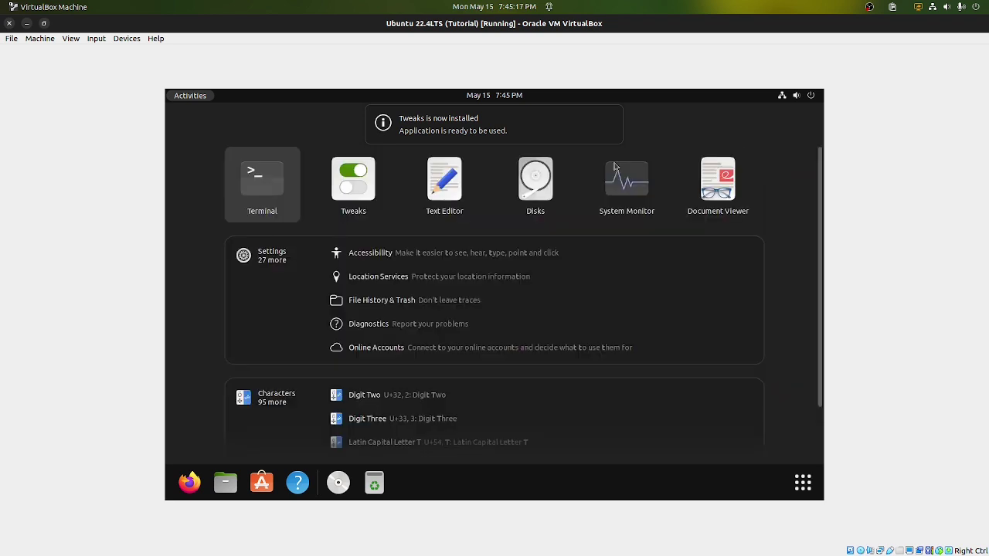
{"action": "left_click", "coordinate": [347, 176]}
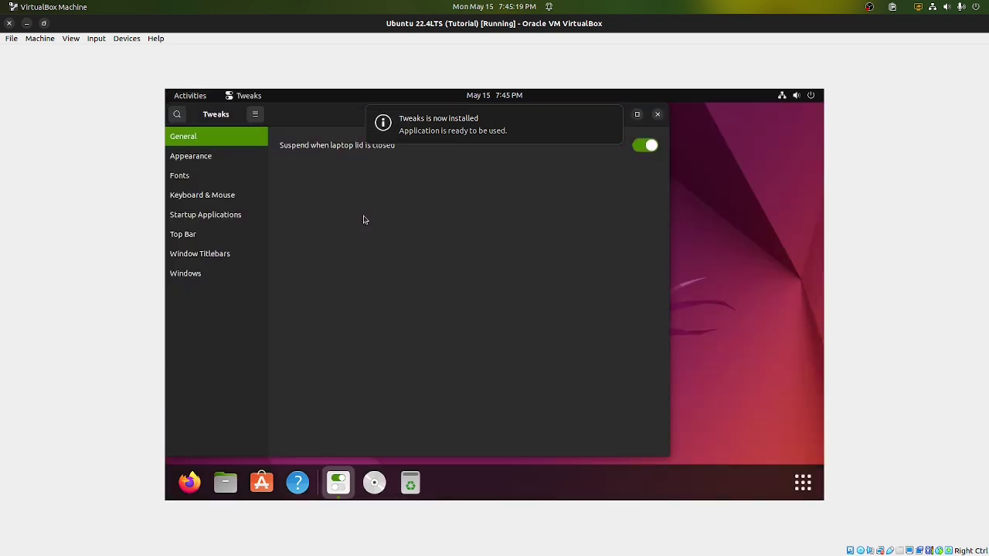
{"action": "left_click", "coordinate": [198, 236]}
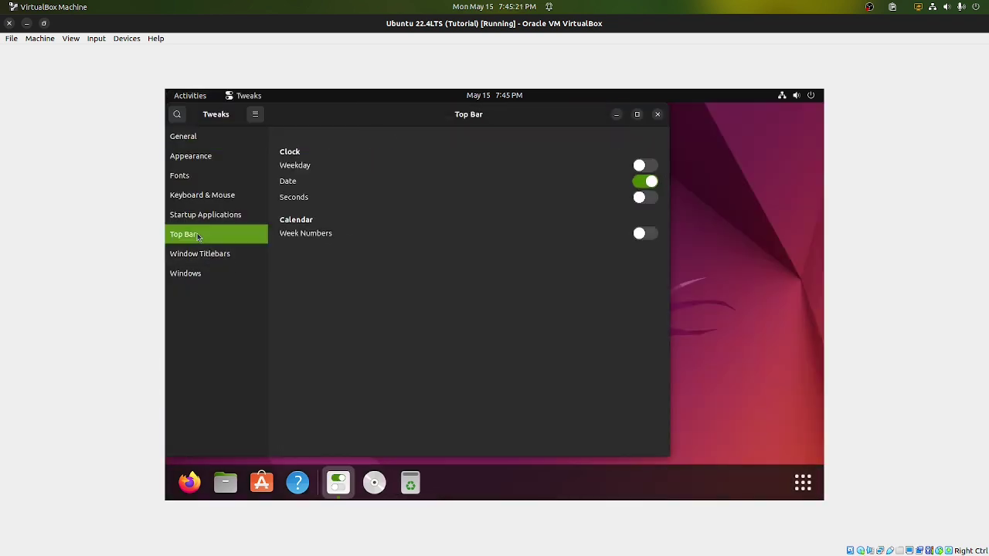
{"action": "left_click", "coordinate": [199, 255]}
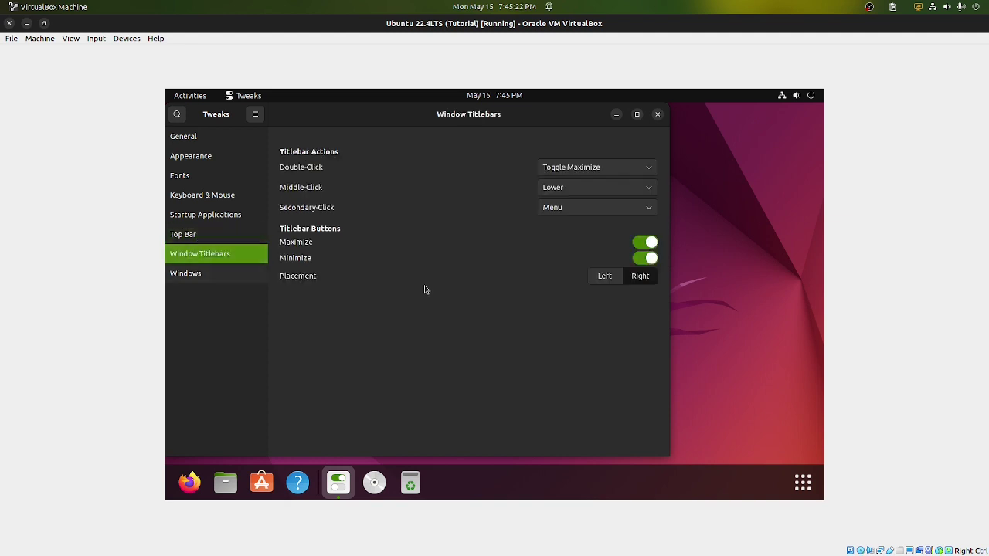
{"action": "left_click", "coordinate": [600, 276]}
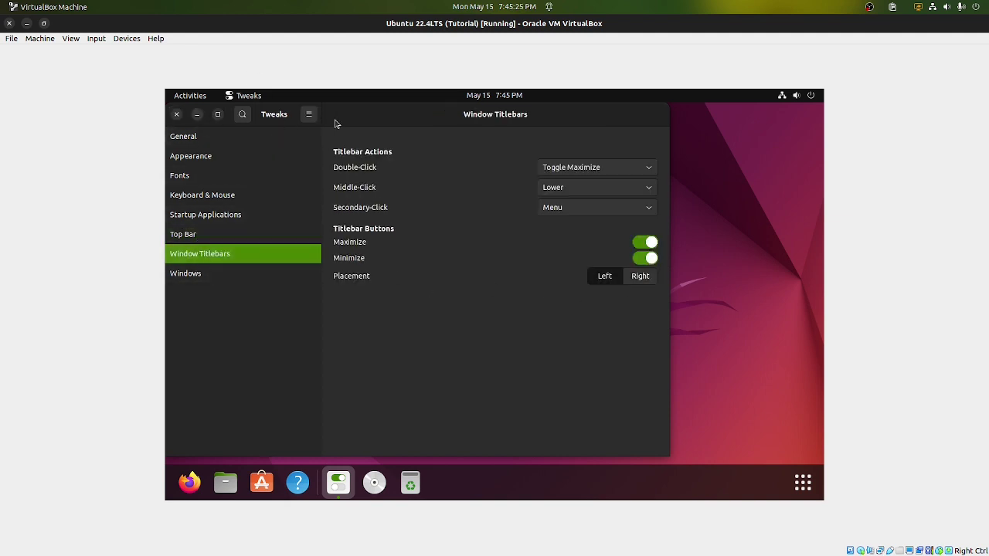
{"action": "left_click_drag", "start_coordinate": [364, 121], "coordinate": [509, 146]}
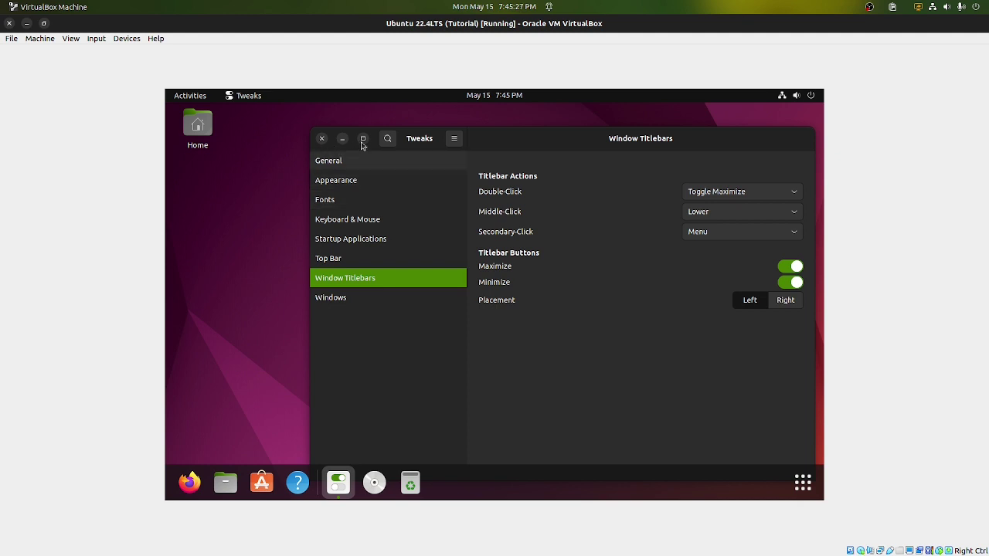
- Review the Appearance theme settings in Tweaks, then close the Tweaks window
{"action": "left_click", "coordinate": [340, 180]}
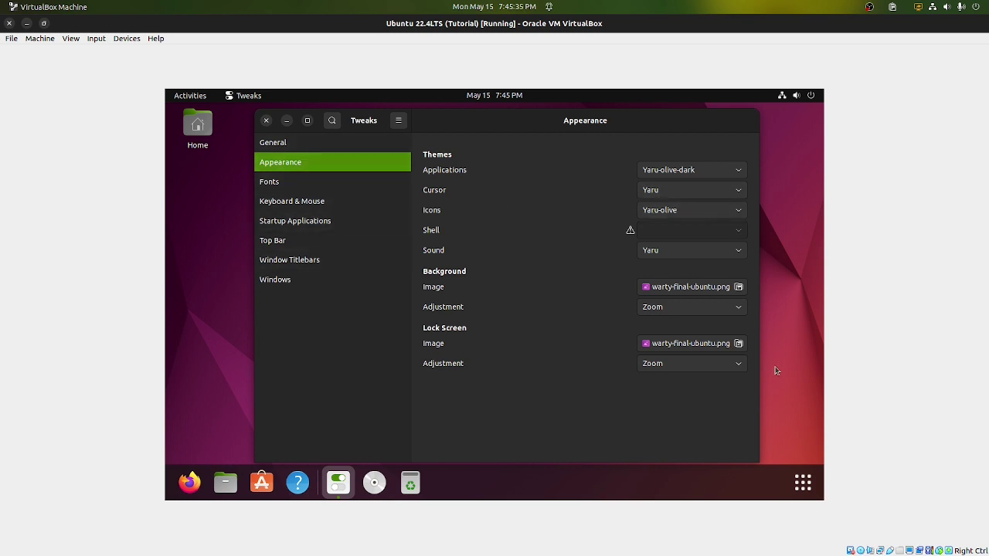
{"action": "left_click", "coordinate": [265, 121]}
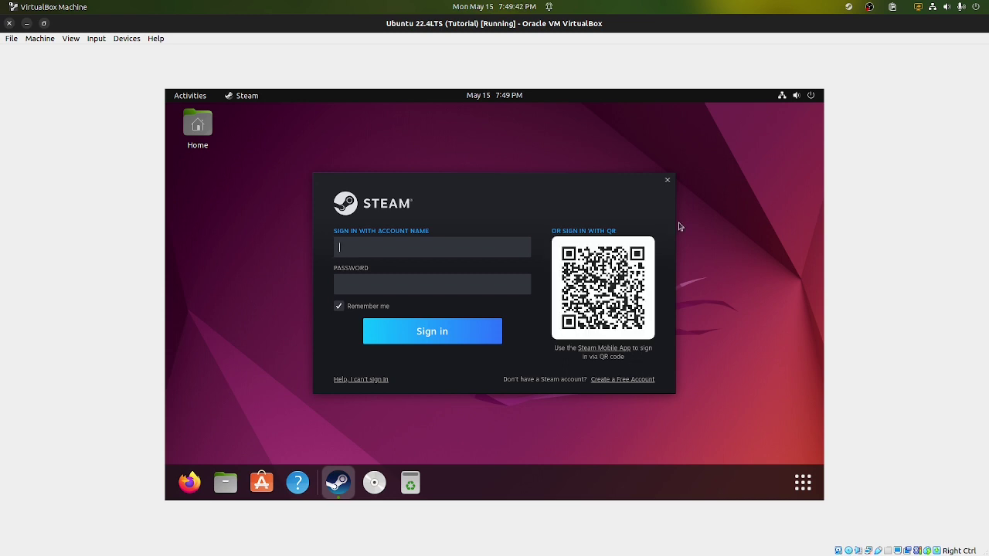
- Dismiss the Steam sign-in window with its close button
{"action": "left_click", "coordinate": [667, 182]}
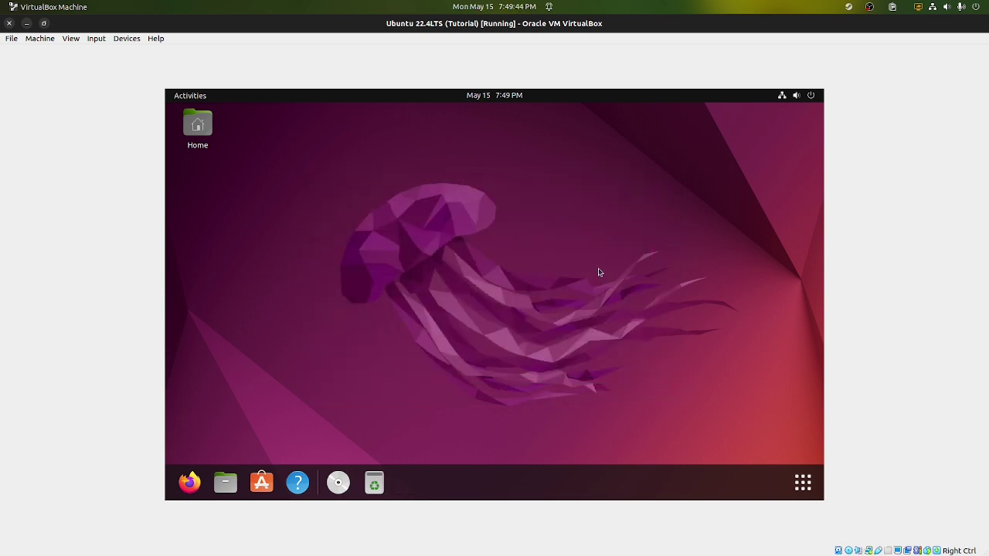